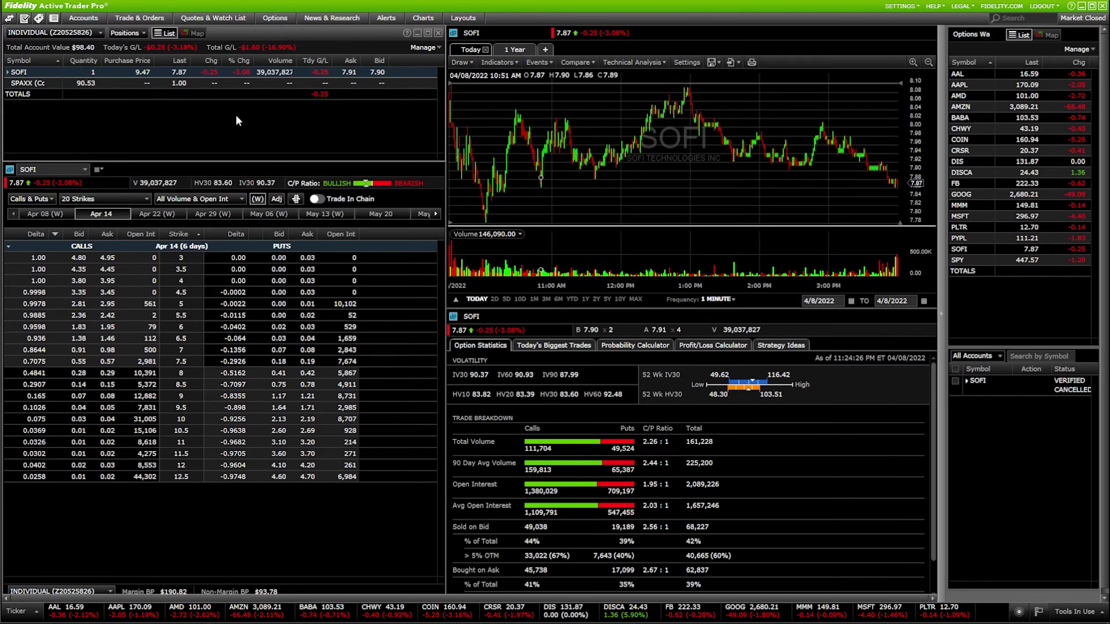
Open a conditional trade ticket and set its trade type to One Cancels the Other (OCO).
mouse_move(43, 75)
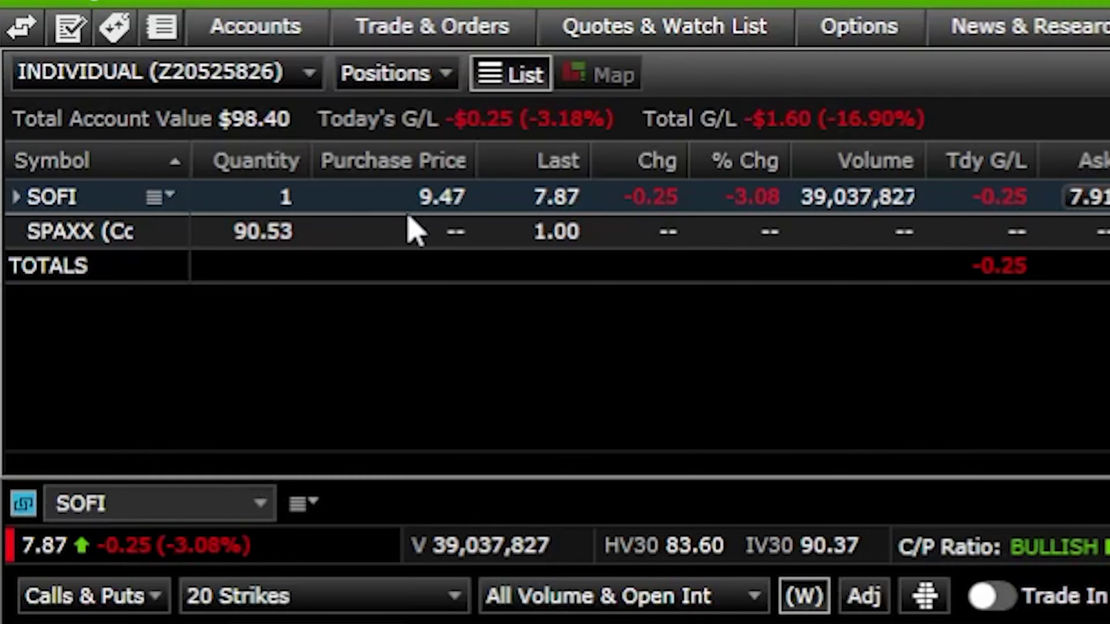
mouse_move(551, 210)
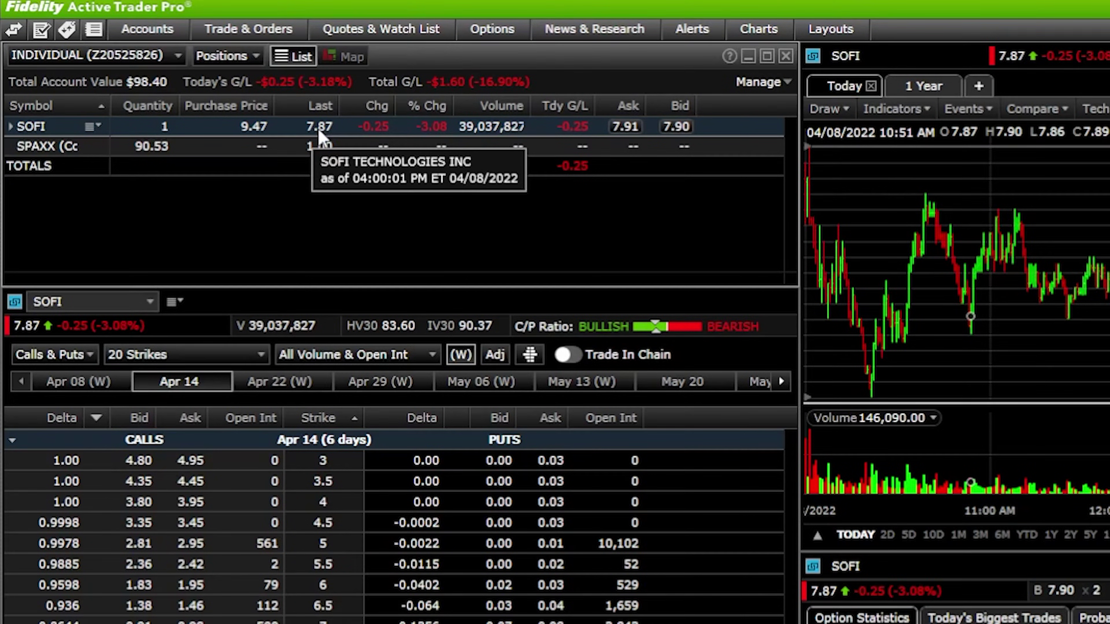
left_click(268, 37)
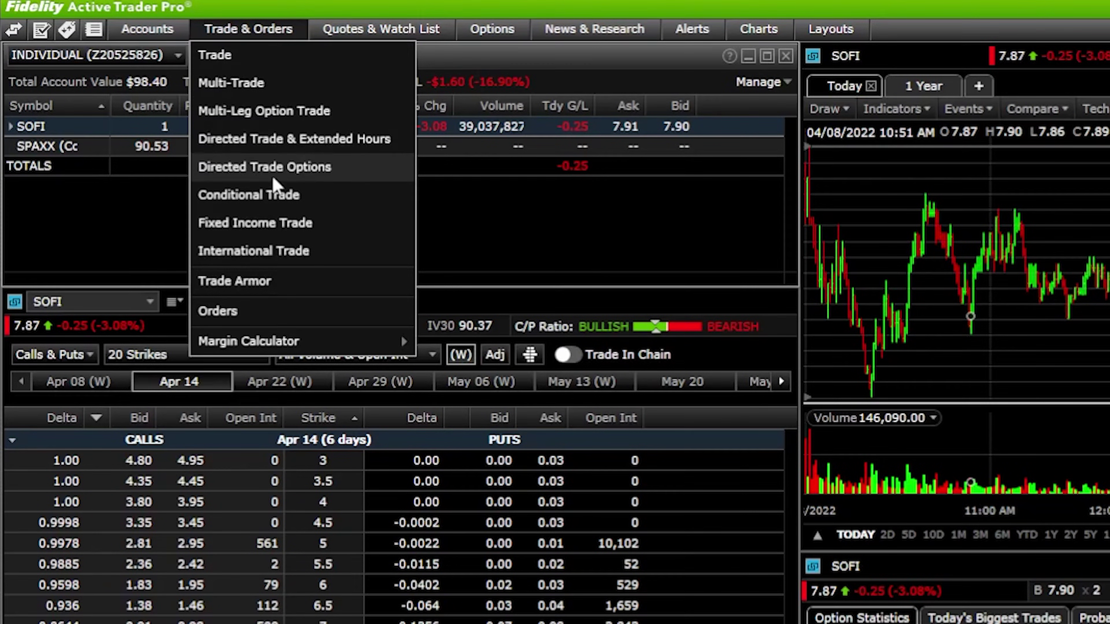
left_click(323, 201)
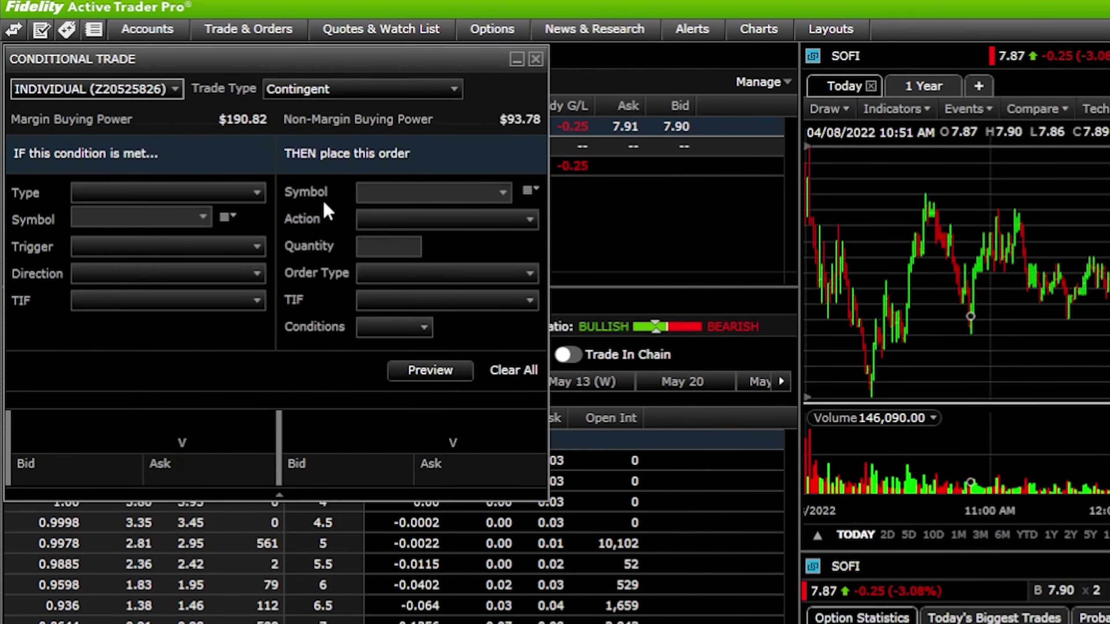
left_click_drag(255, 60, 543, 157)
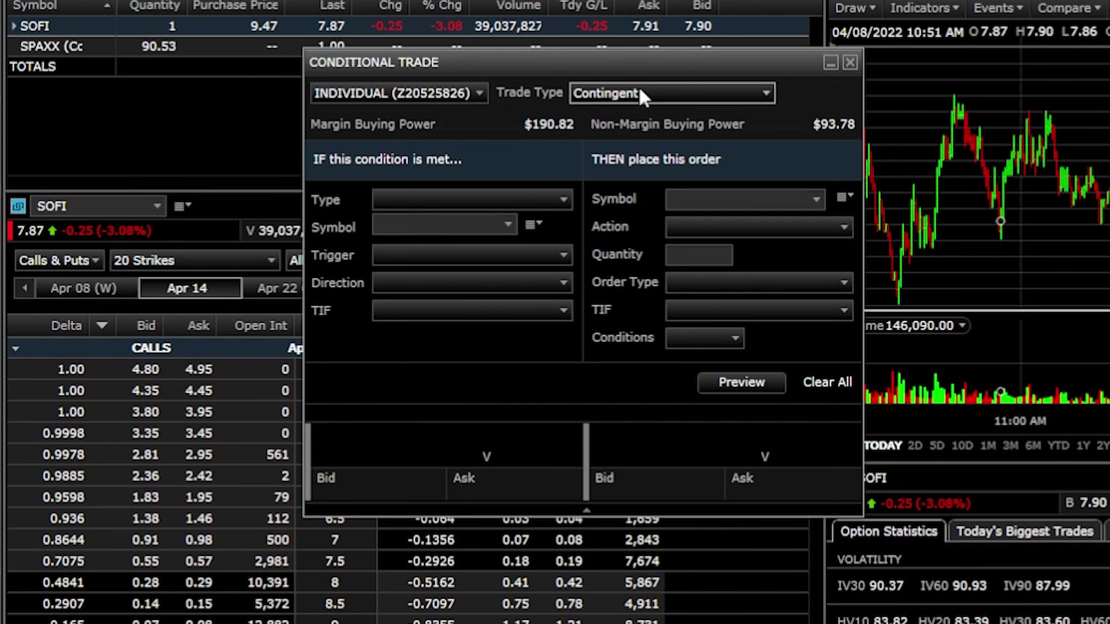
left_click(700, 94)
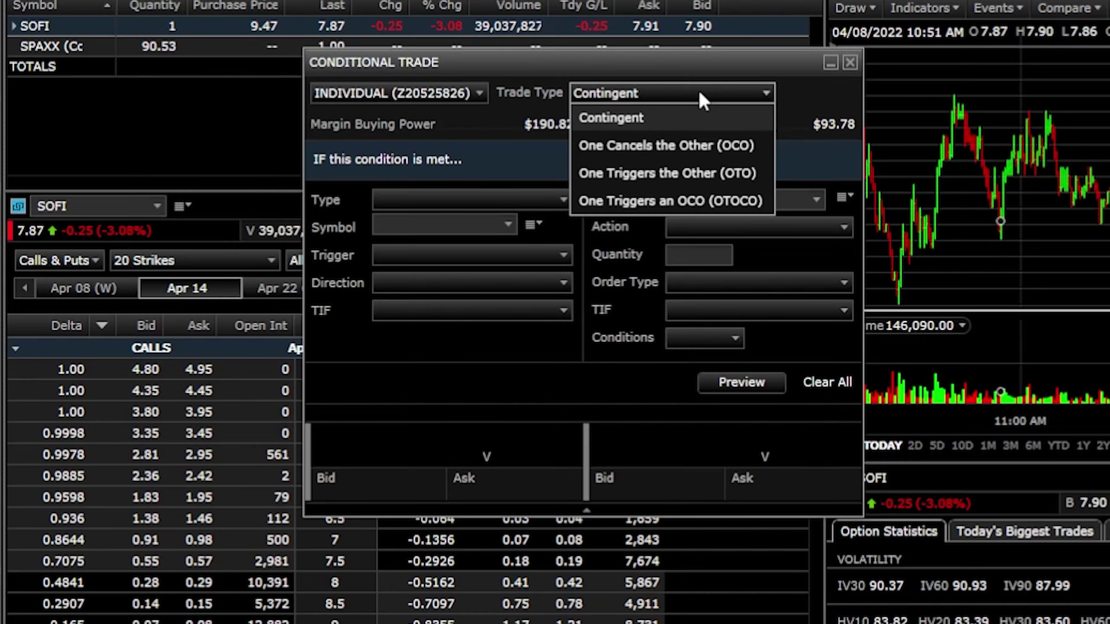
left_click(680, 149)
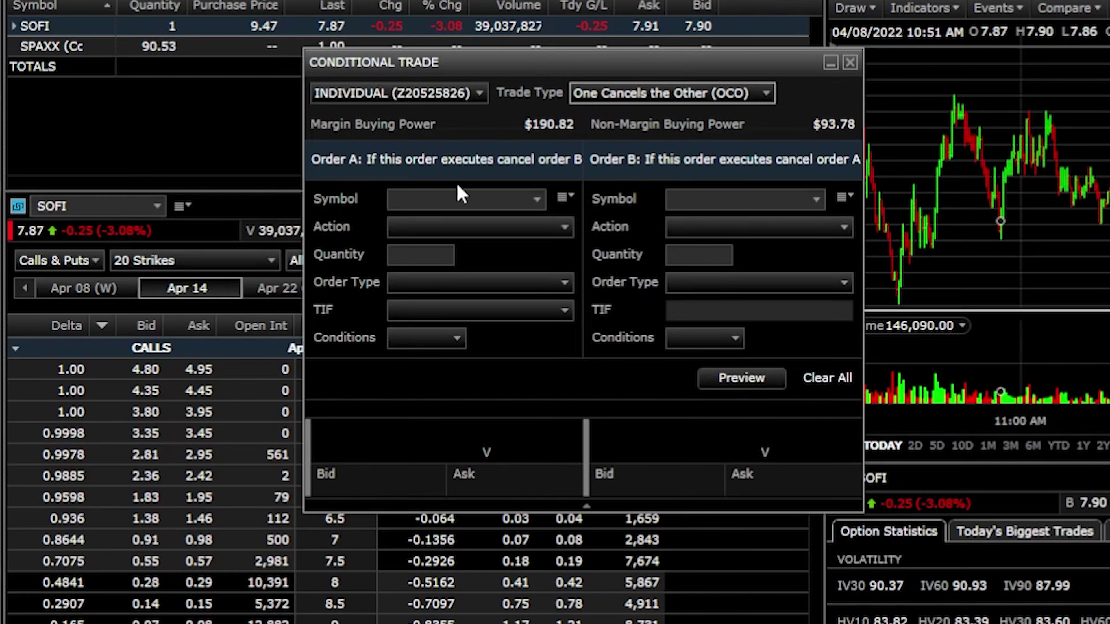
Fill in Order A with symbol SOFI, action Sell and a quantity of 1 share.
left_click(454, 199)
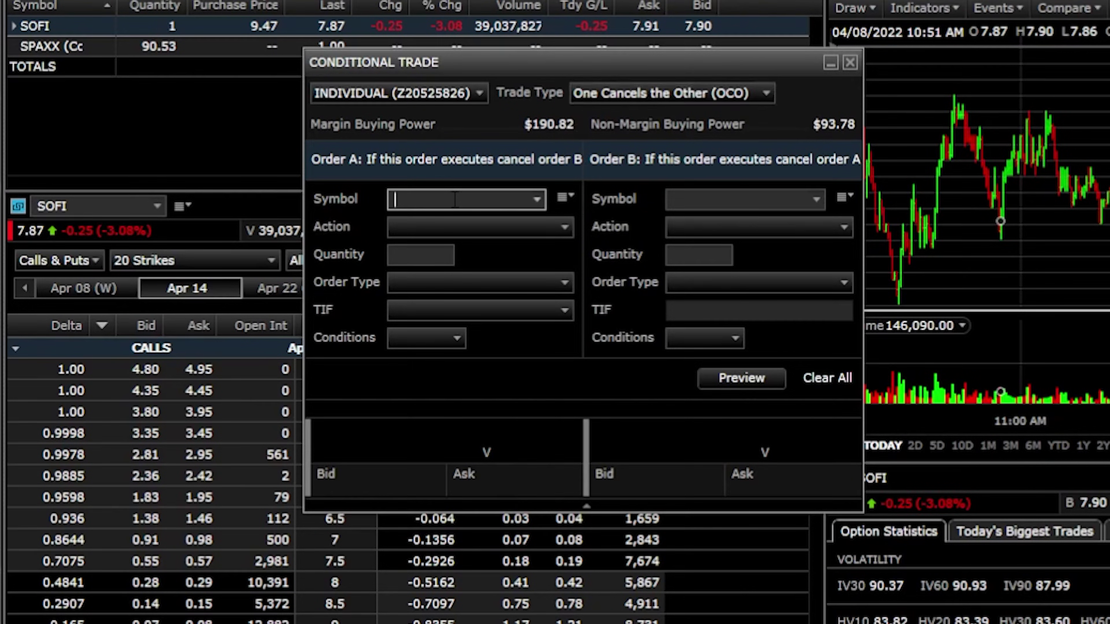
type("SOFI")
key("Return")
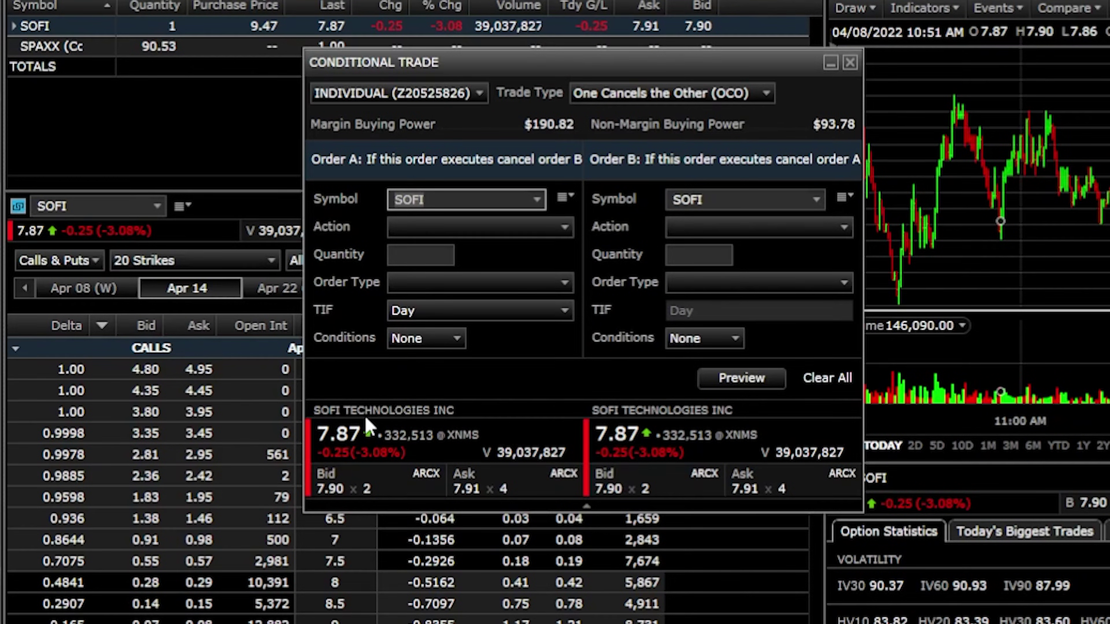
left_click(455, 229)
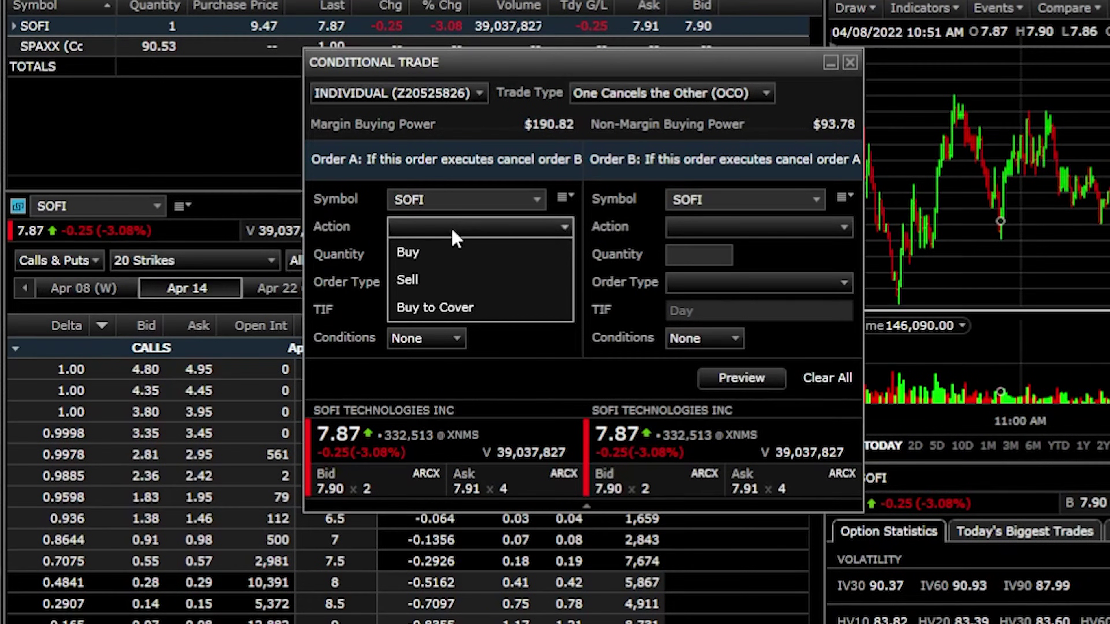
left_click(408, 280)
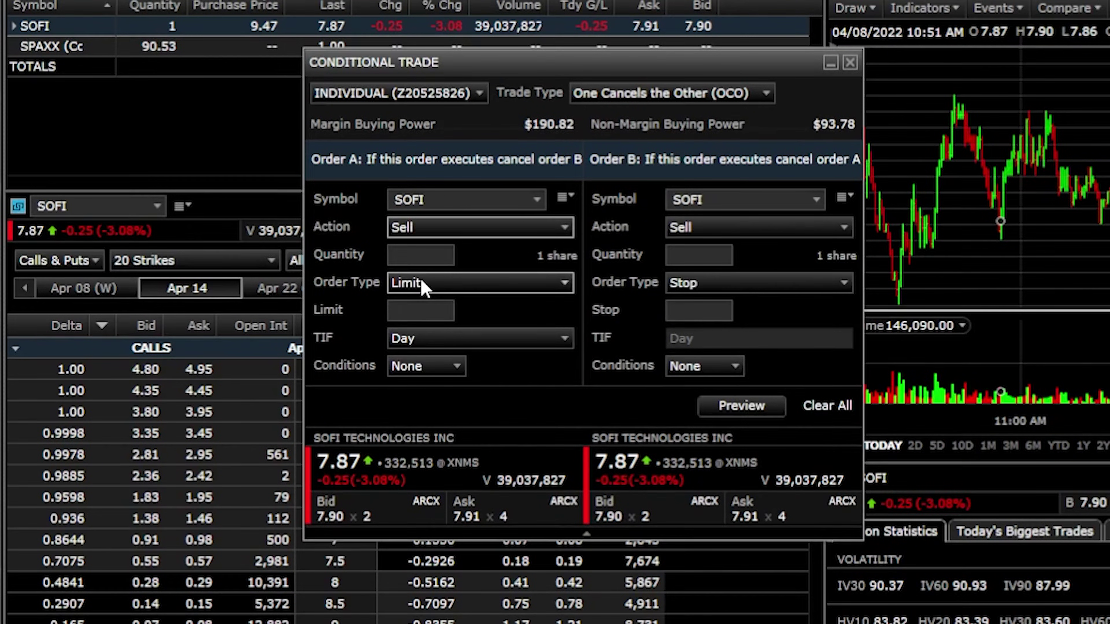
left_click(404, 308)
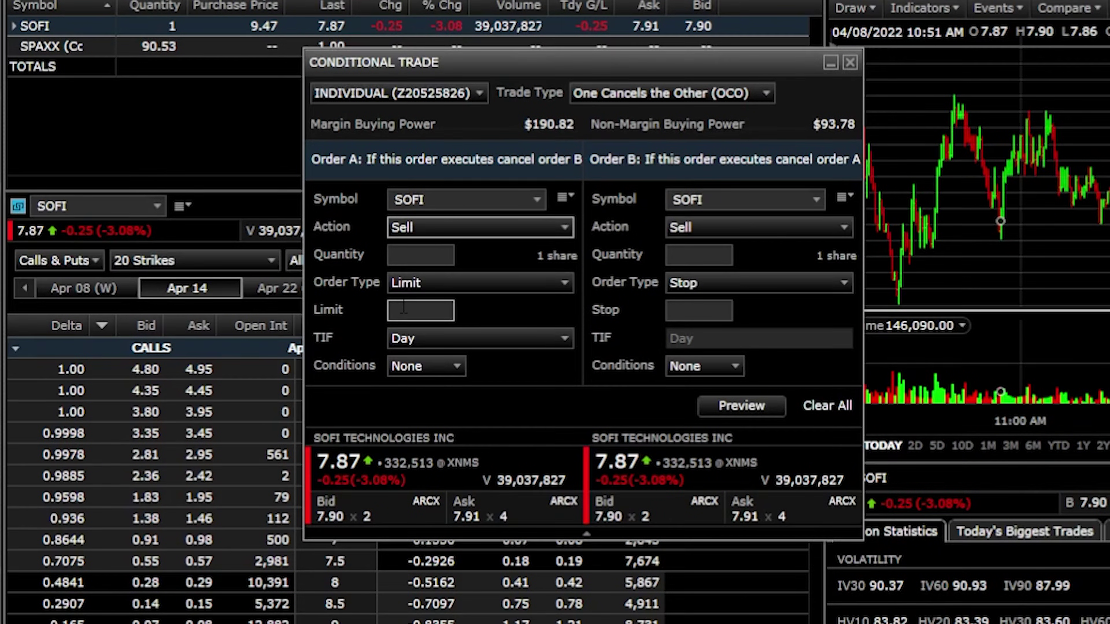
left_click(414, 255)
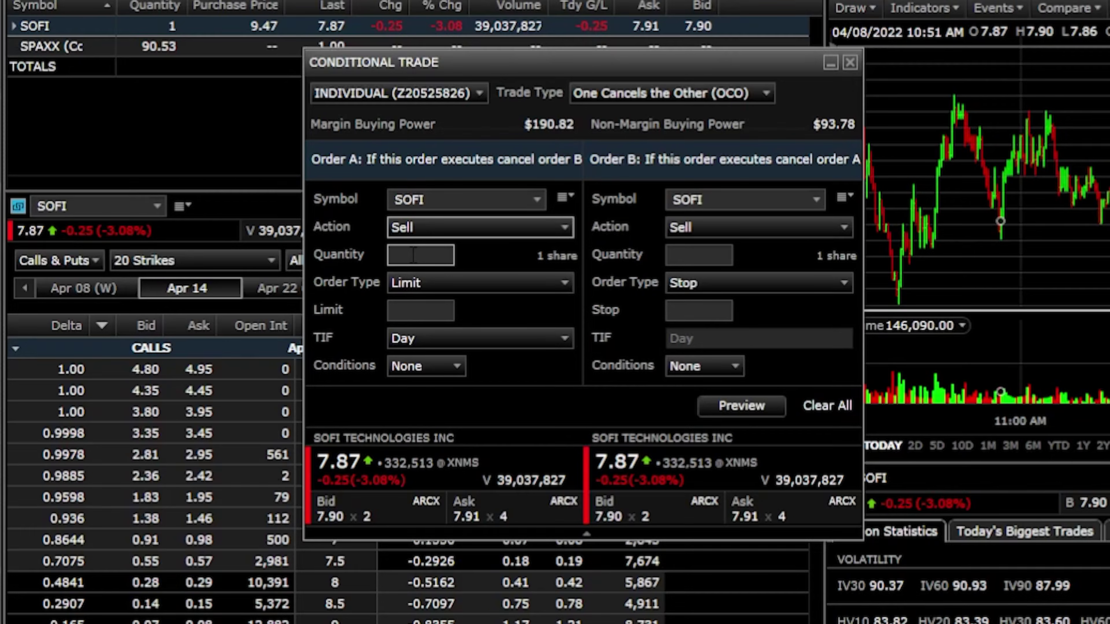
type("1")
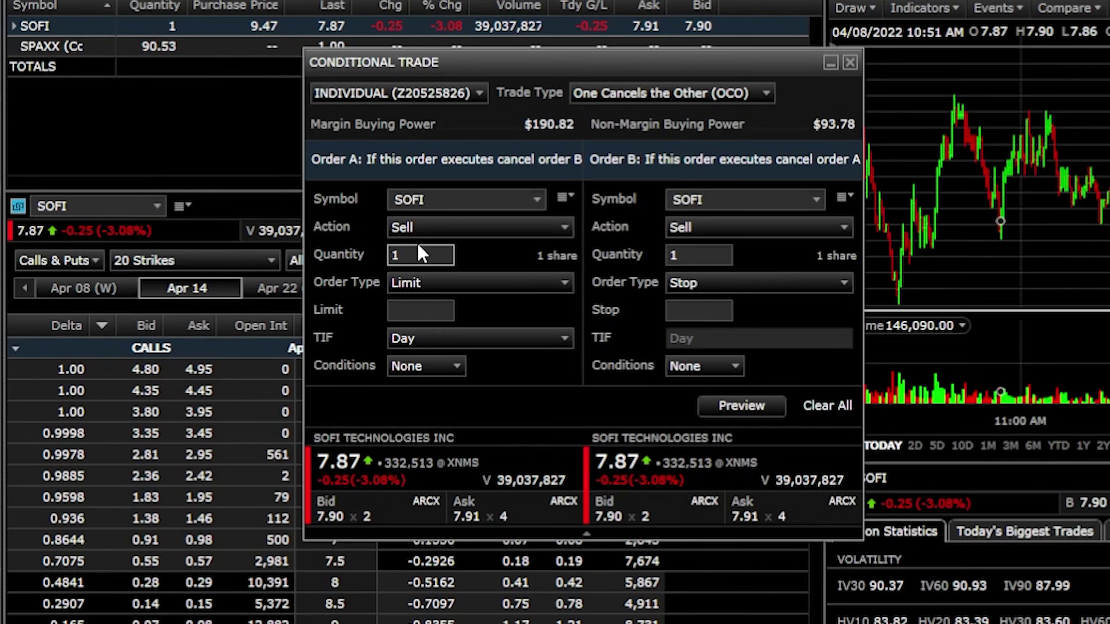
Make Order A a Limit order at 20.00, Good 'til Canceled, with conditions set to None.
left_click(431, 283)
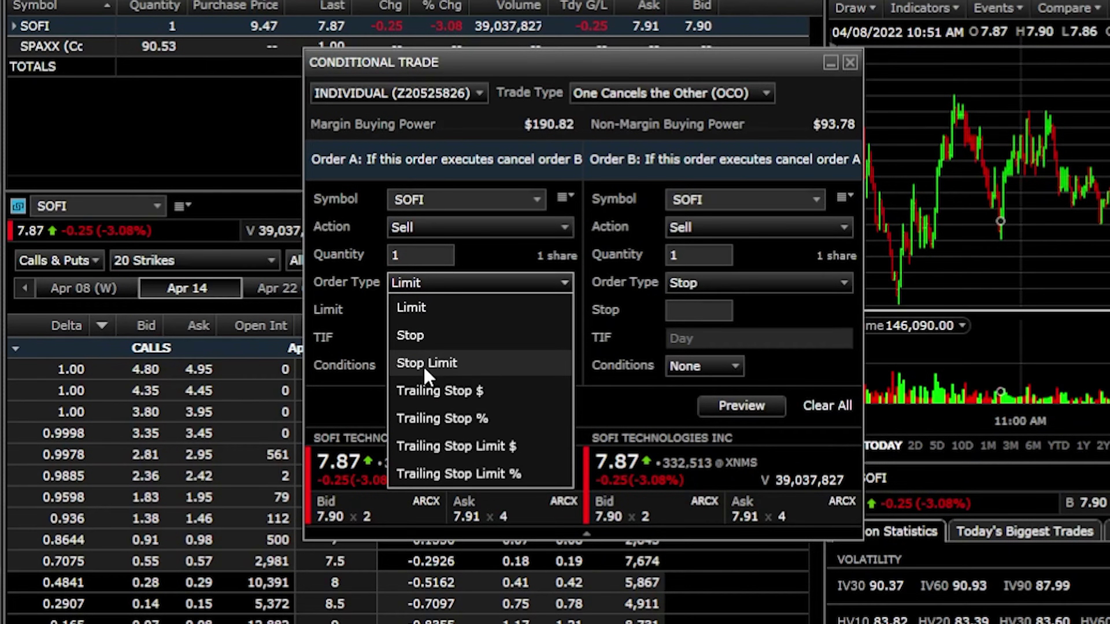
left_click(422, 310)
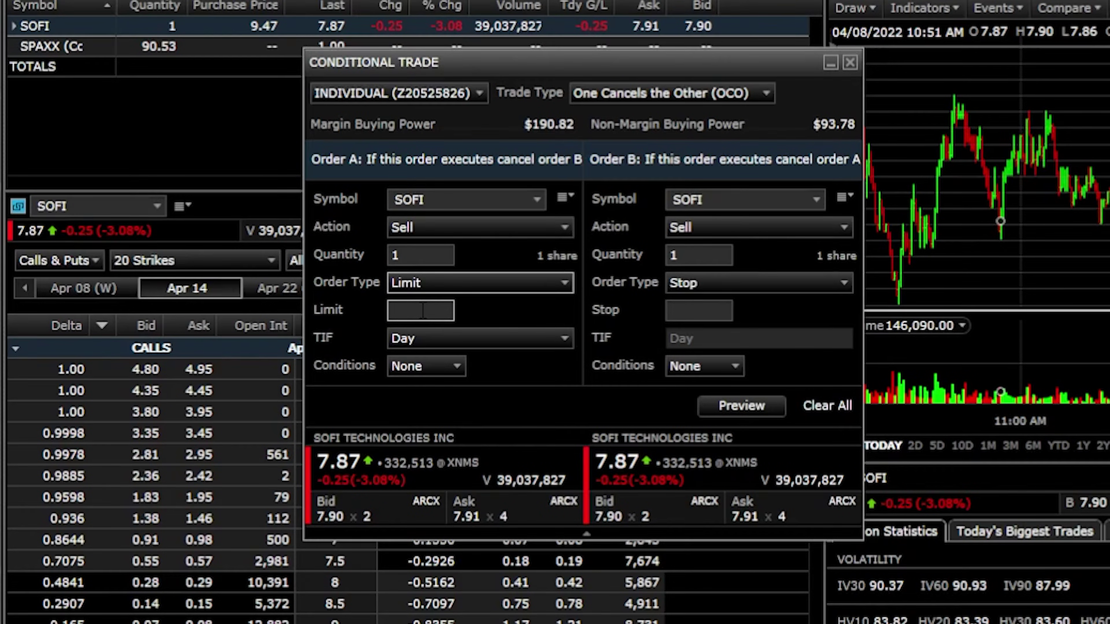
left_click(423, 311)
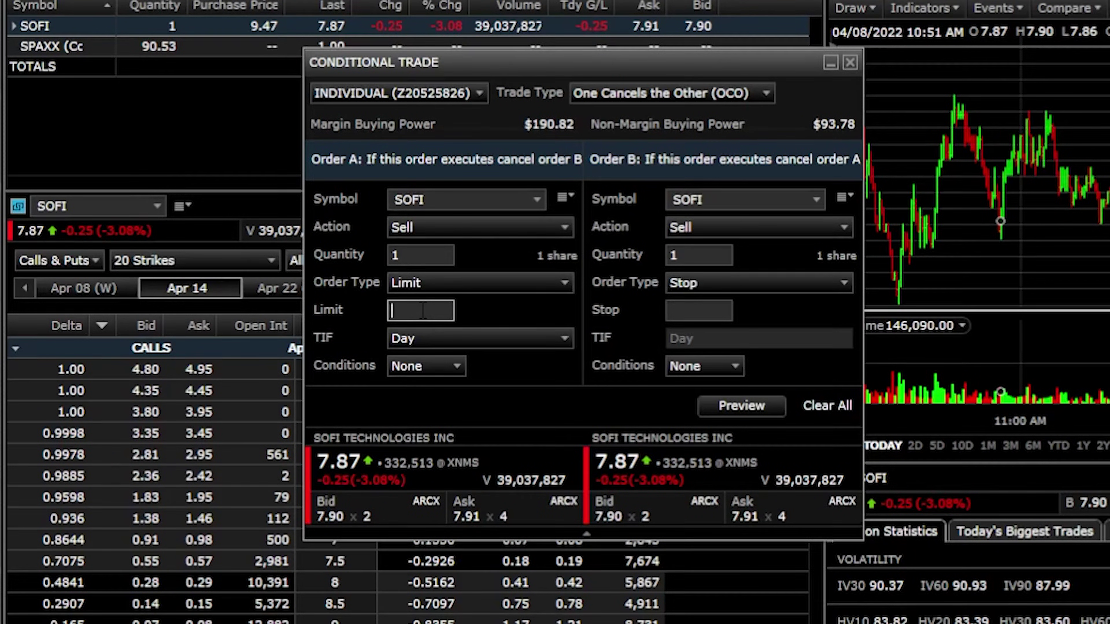
type("20")
left_click(474, 338)
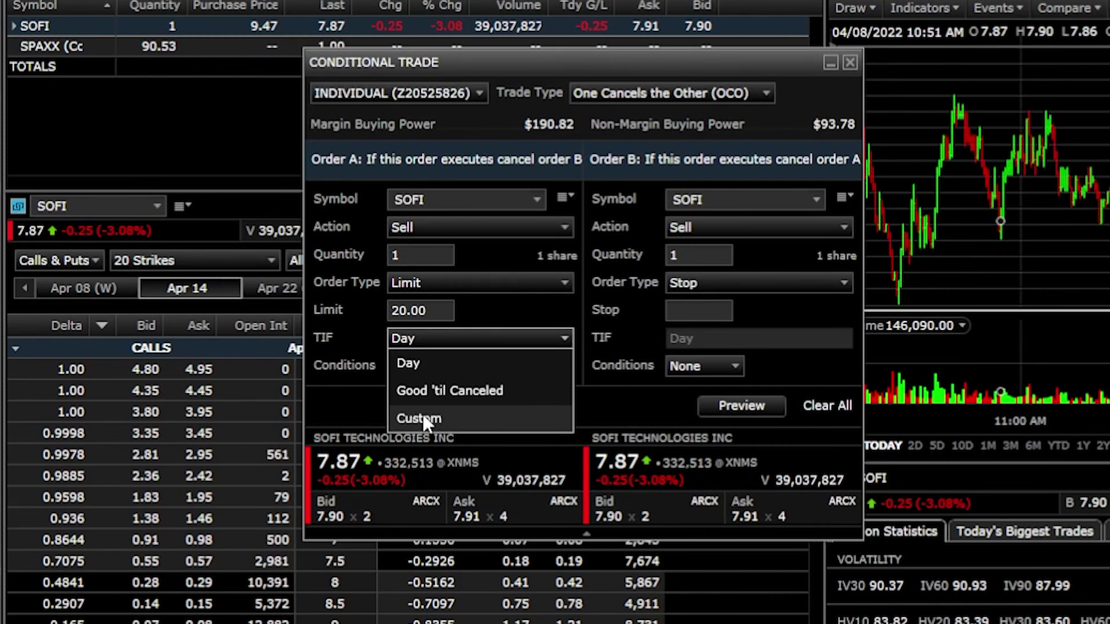
left_click(436, 390)
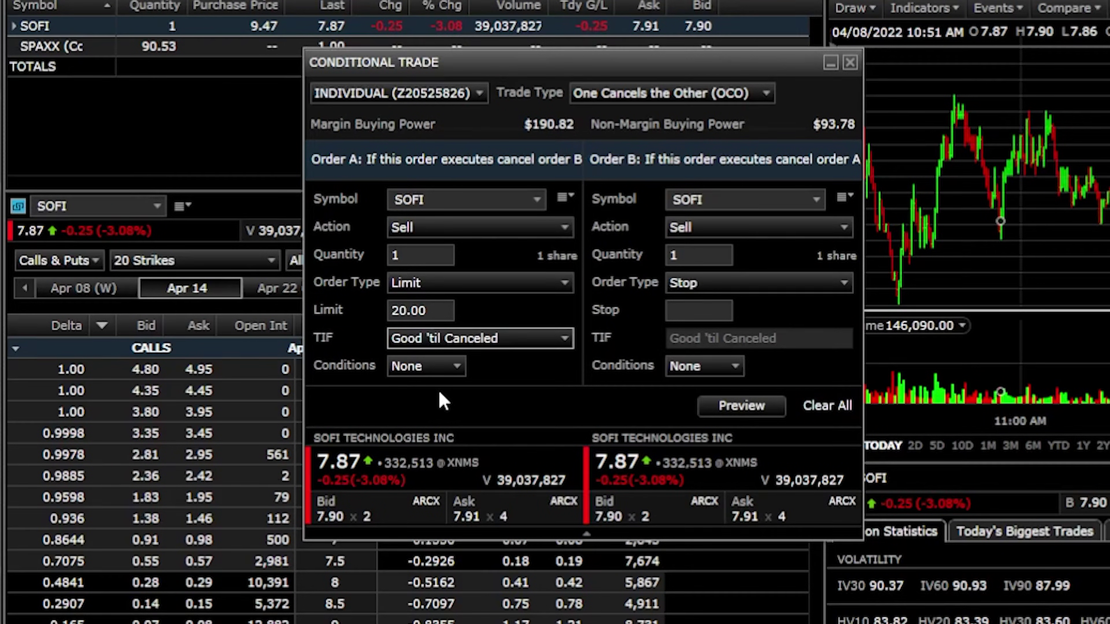
left_click(440, 372)
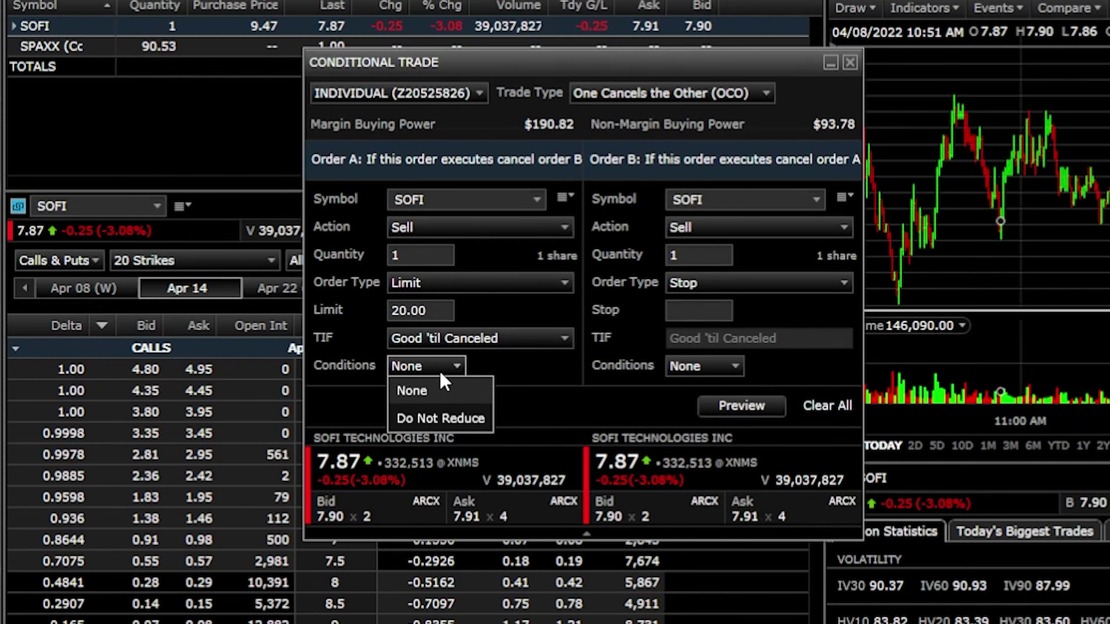
left_click(423, 393)
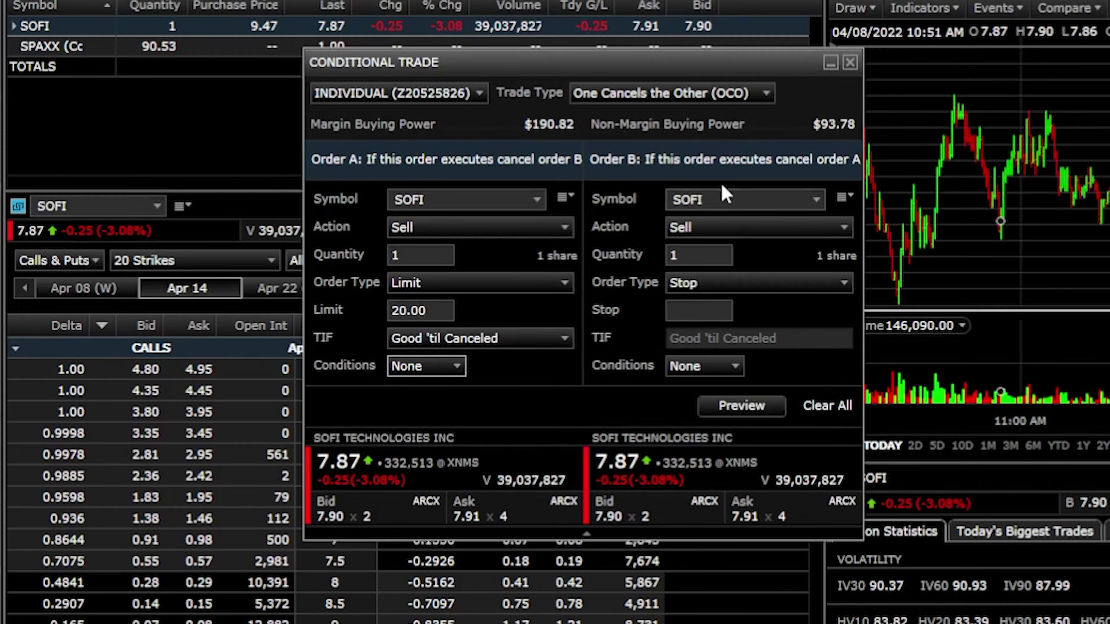
Make Order B a Stop order with a stop price of 7.
left_click(704, 285)
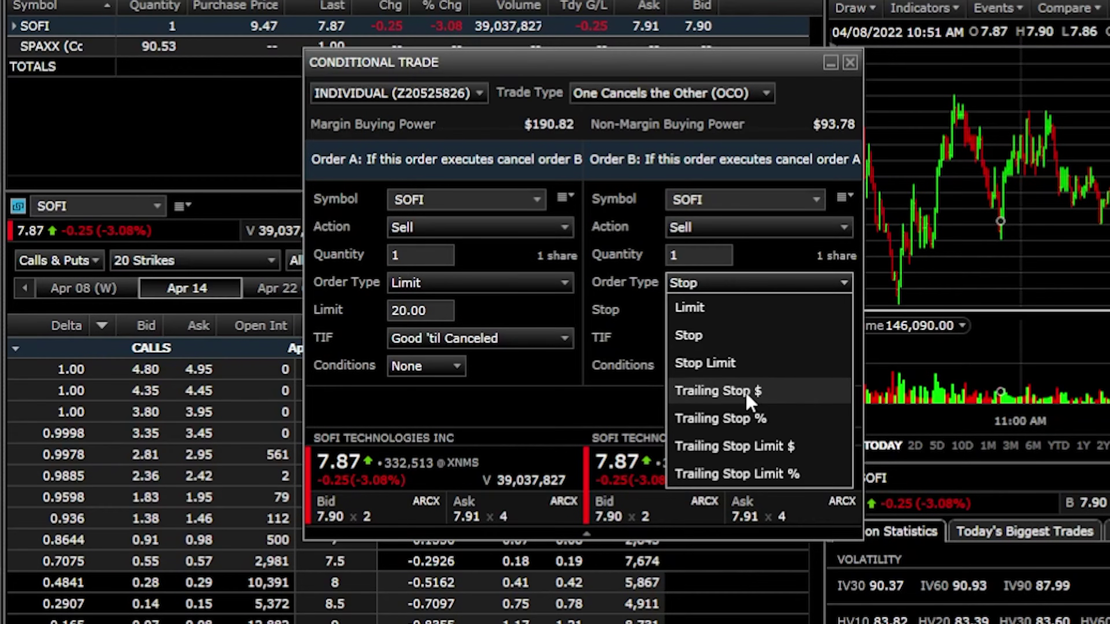
left_click(729, 337)
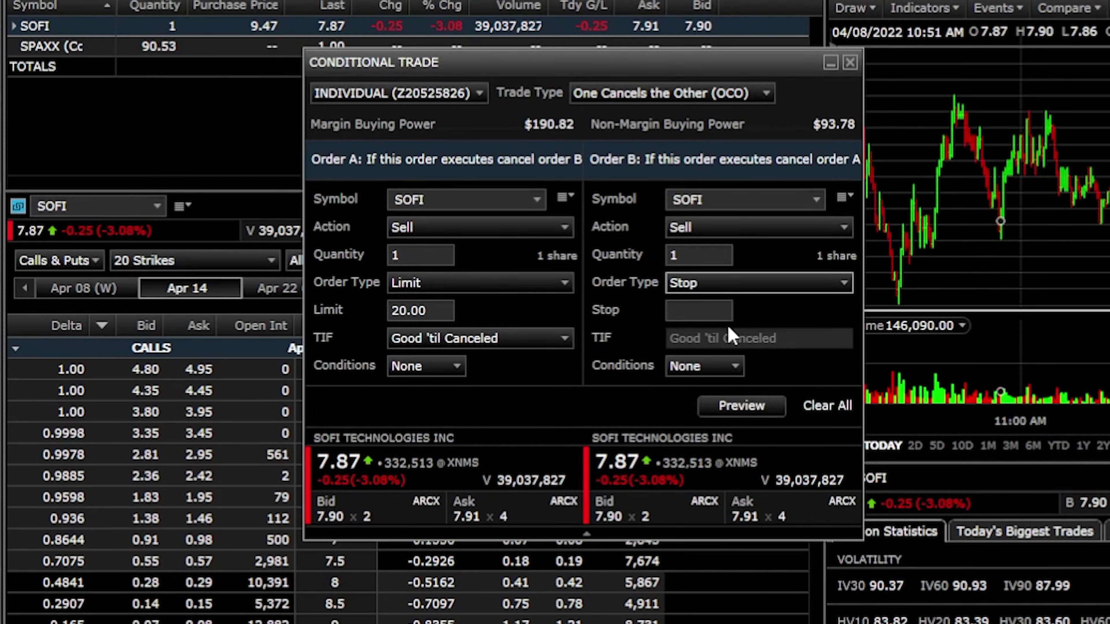
left_click(708, 310)
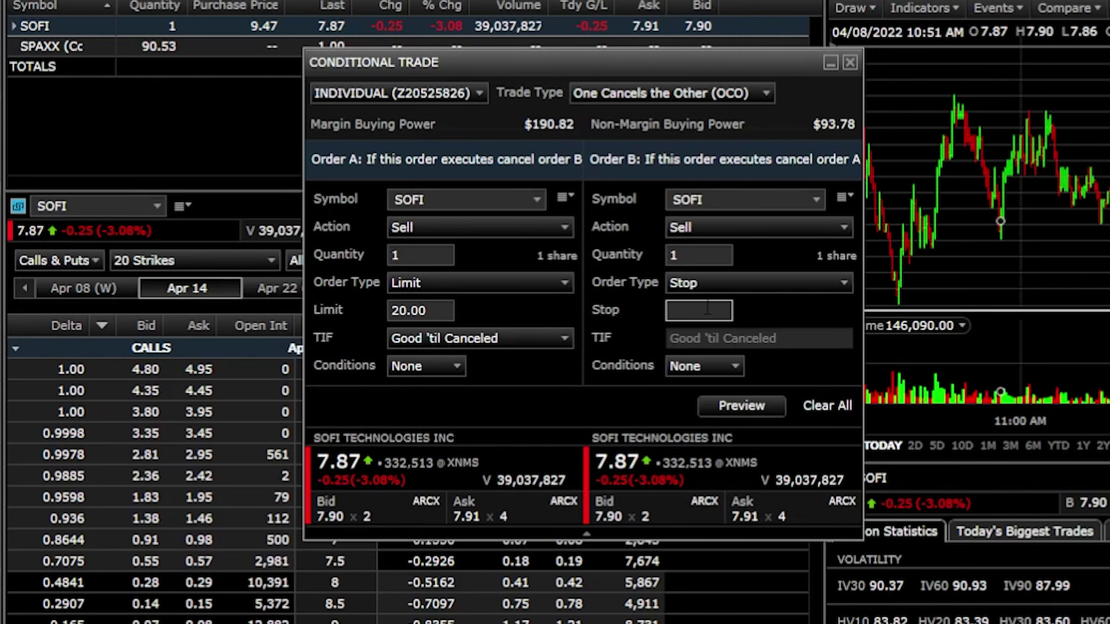
type("7")
Preview and place the SOFI one-cancels-the-other order, closing its confirmation.
left_click(756, 416)
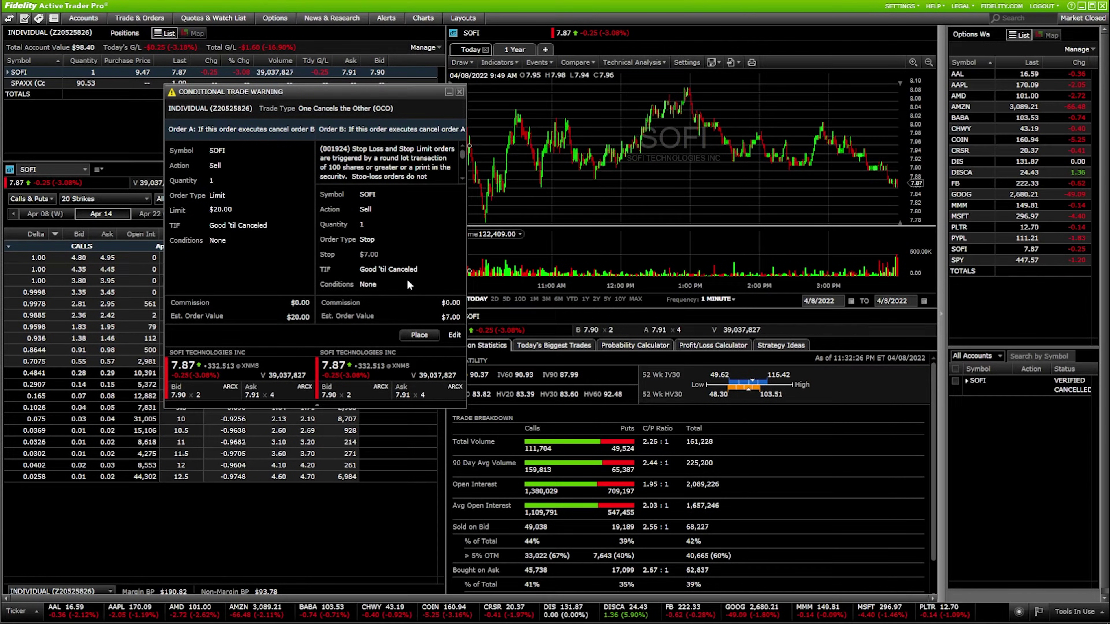
left_click(413, 337)
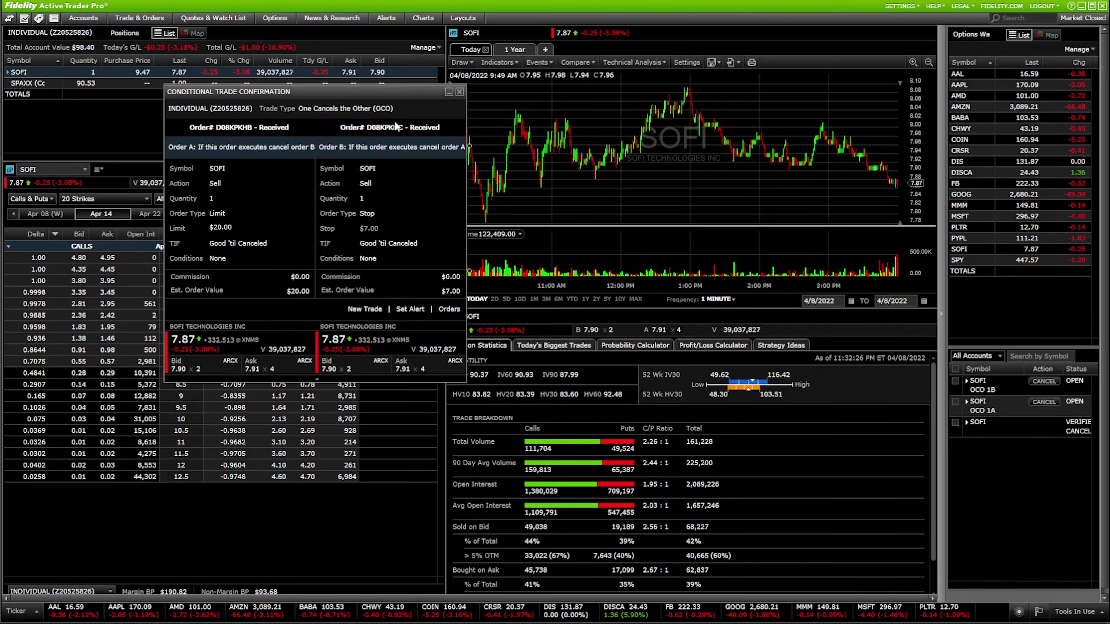
left_click(458, 92)
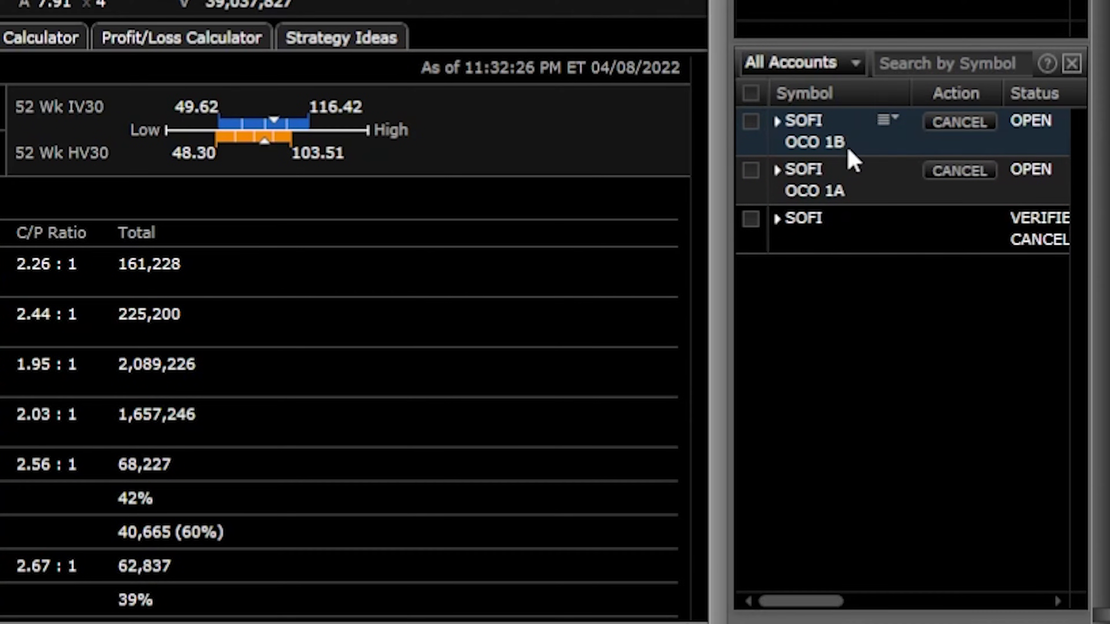
Cancel both open SOFI orders, OCO 1B and OCO 1A, and dismiss the cancellation confirmations.
left_click(964, 126)
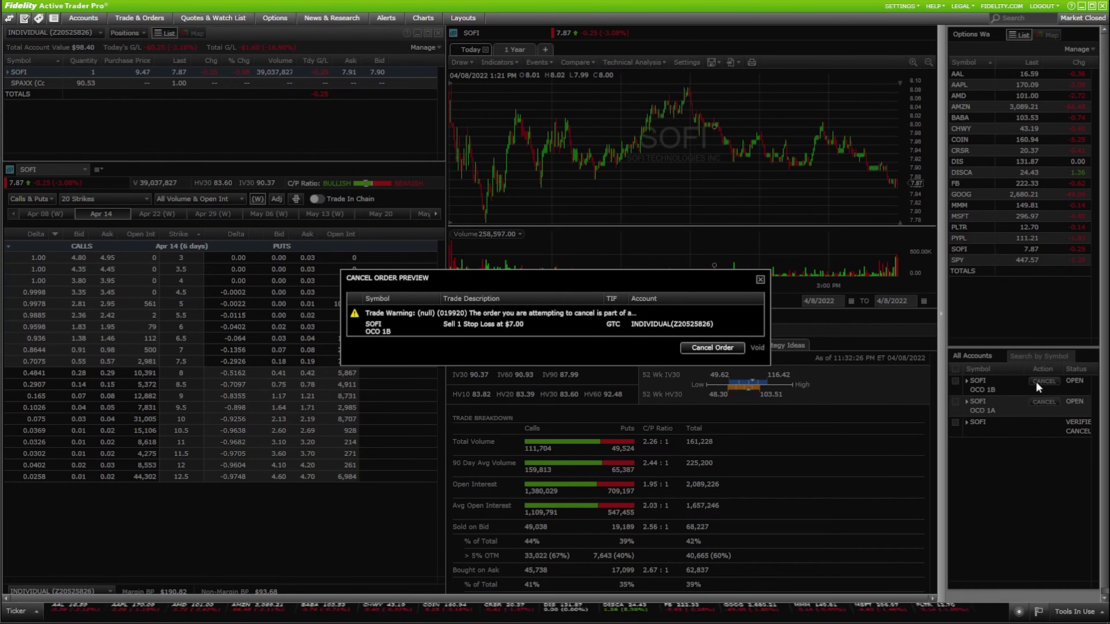
left_click(699, 347)
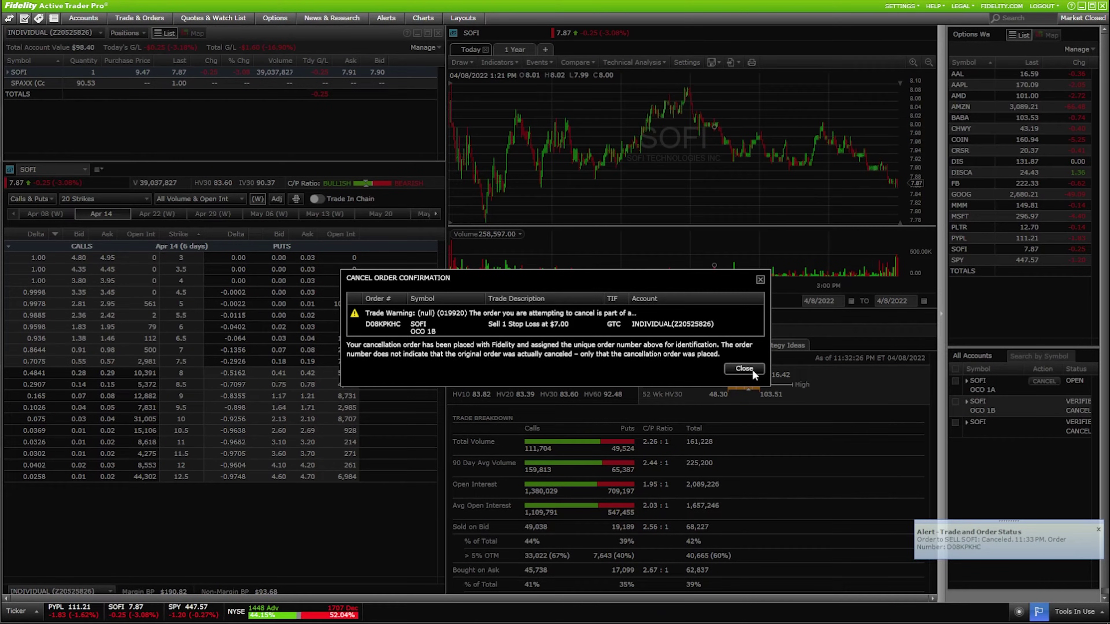
left_click(743, 368)
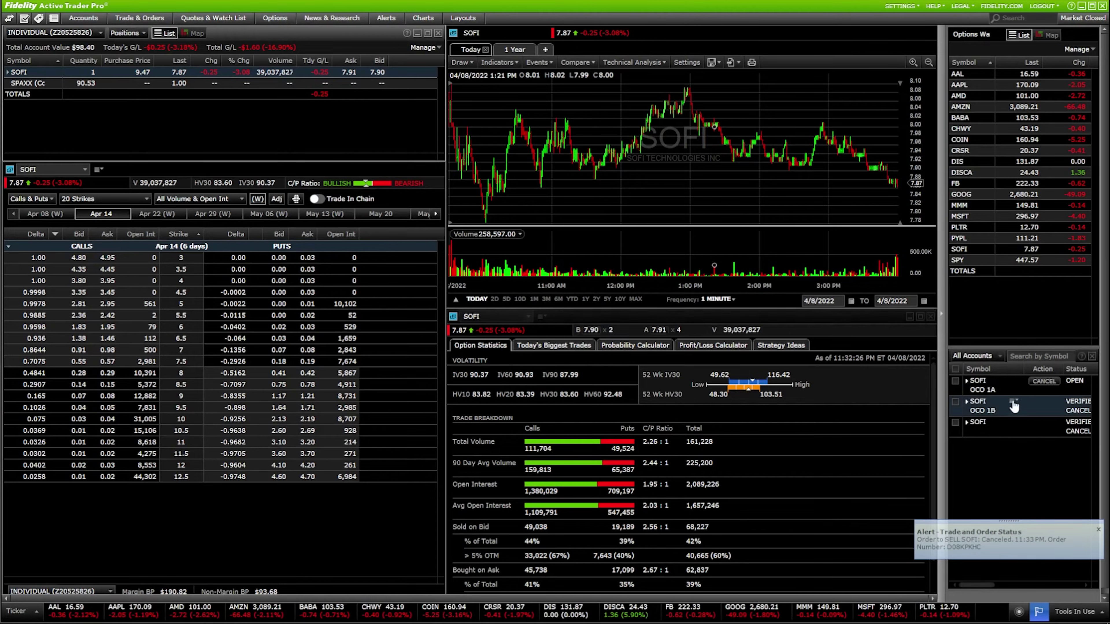
left_click(1043, 381)
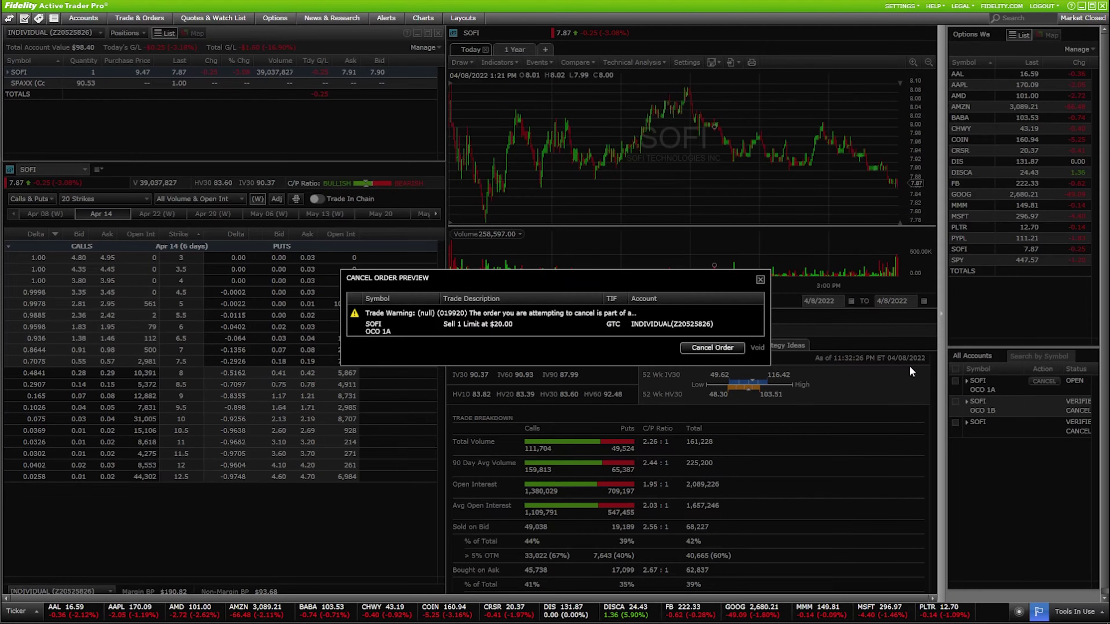
left_click(706, 348)
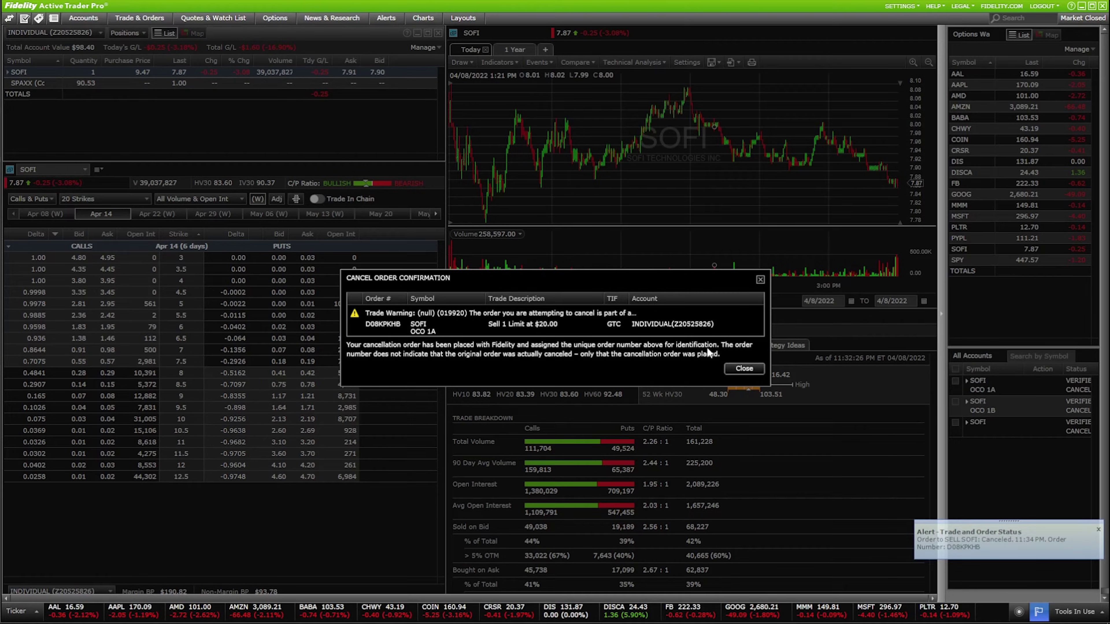
left_click(750, 369)
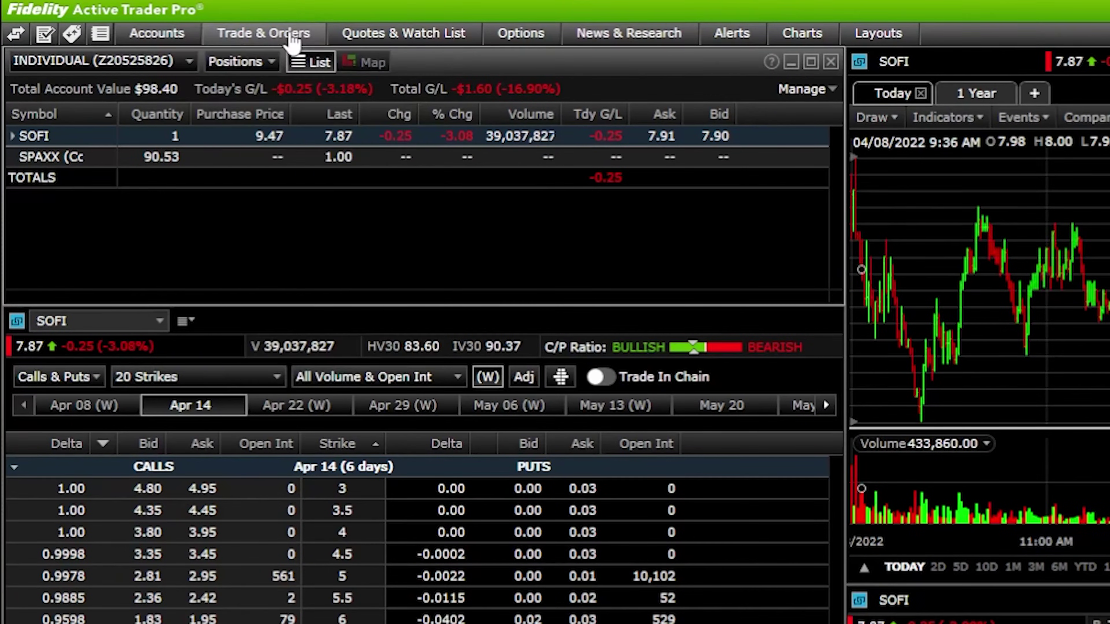
Open a new conditional trade ticket and move it clear of the positions list.
left_click(290, 39)
left_click(274, 216)
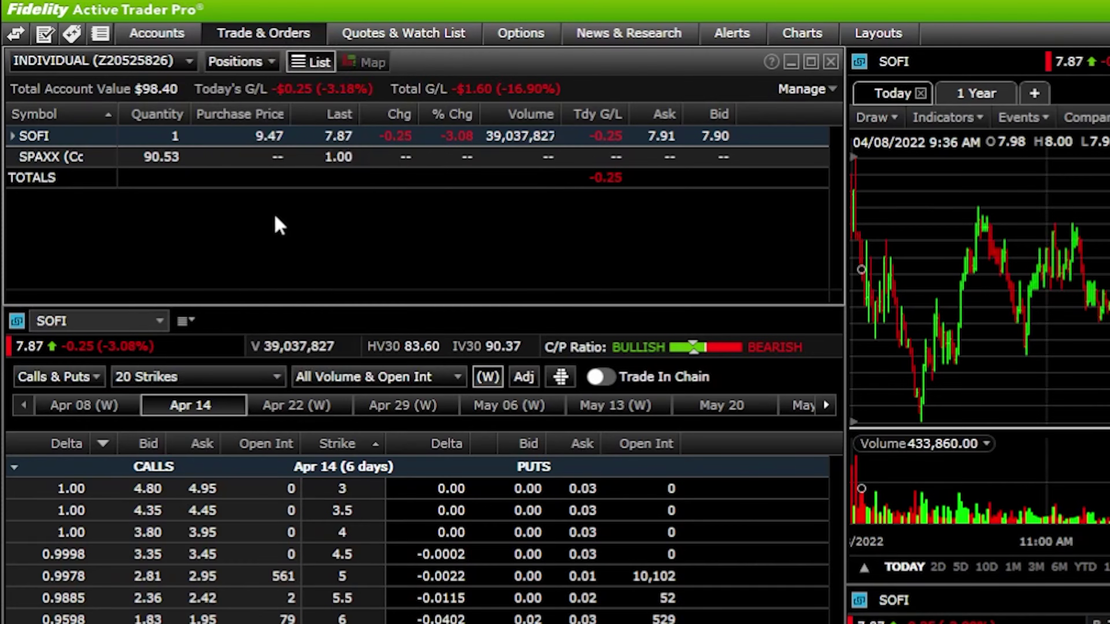
left_click_drag(243, 66, 601, 222)
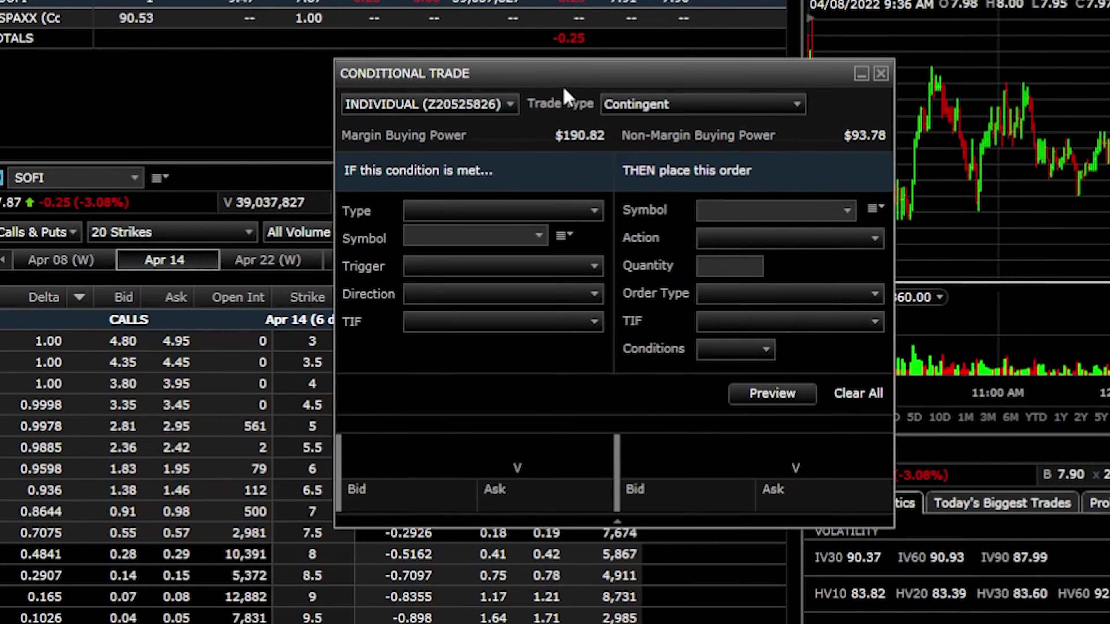
left_click(680, 112)
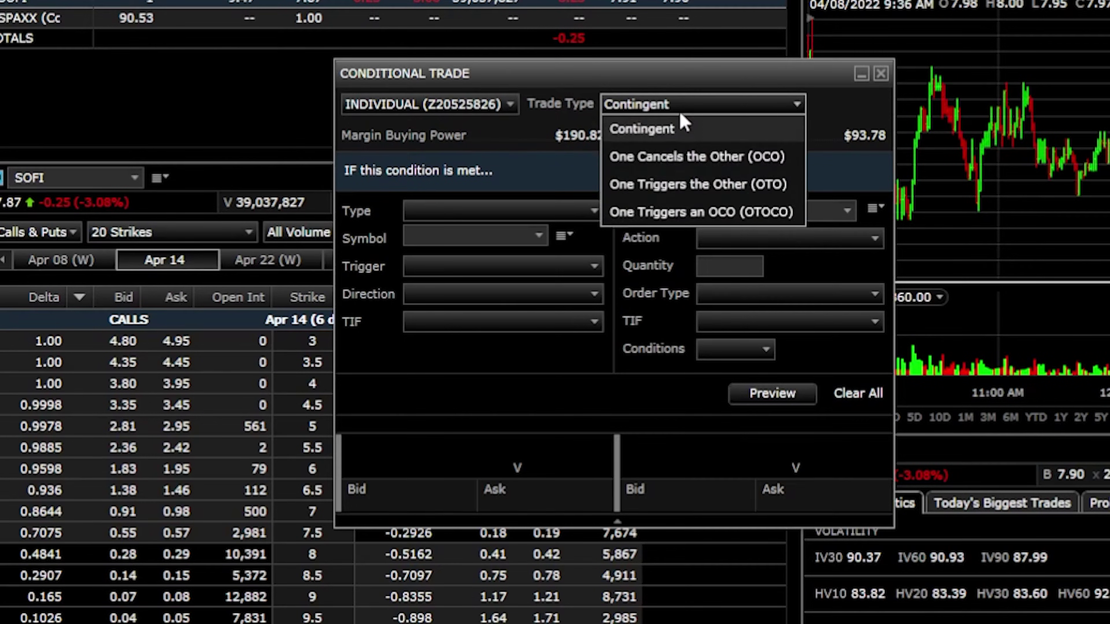
left_click(687, 157)
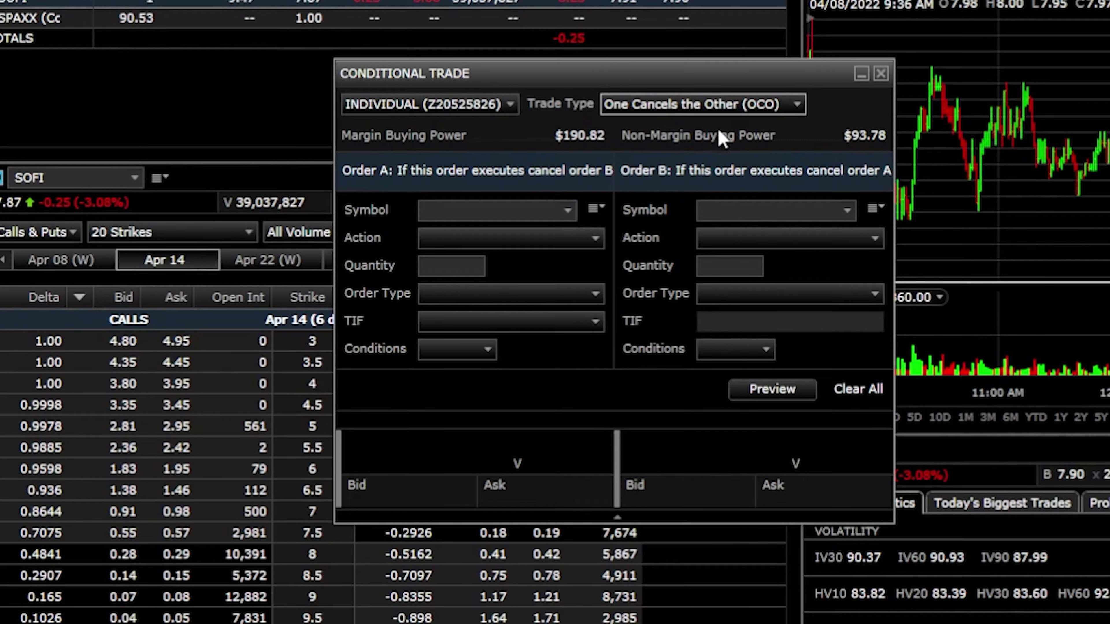
left_click(513, 206)
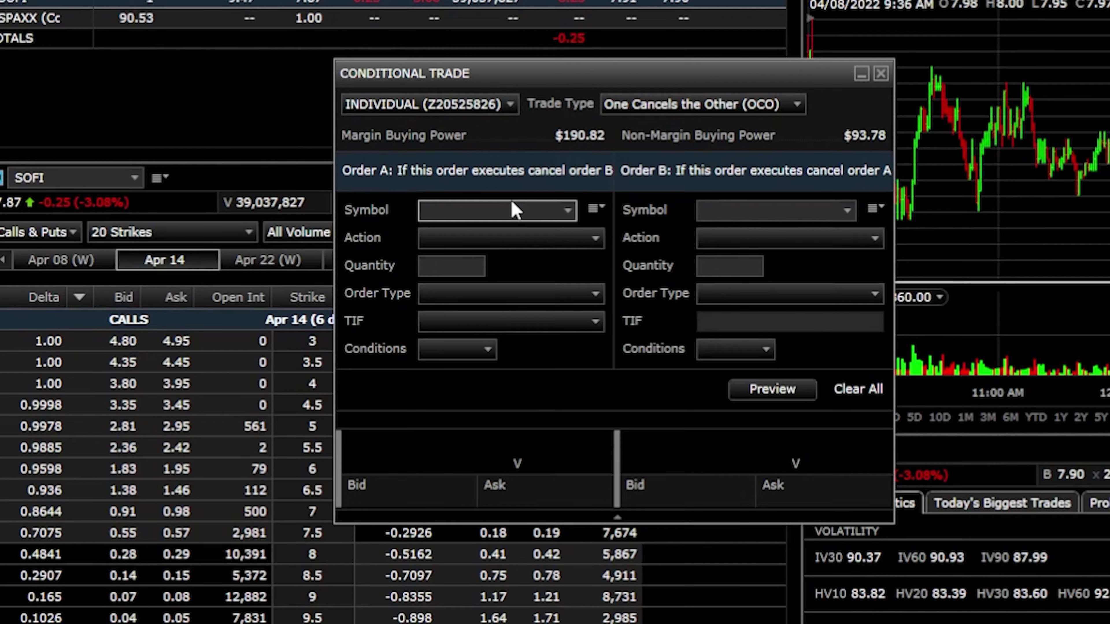
left_click(882, 76)
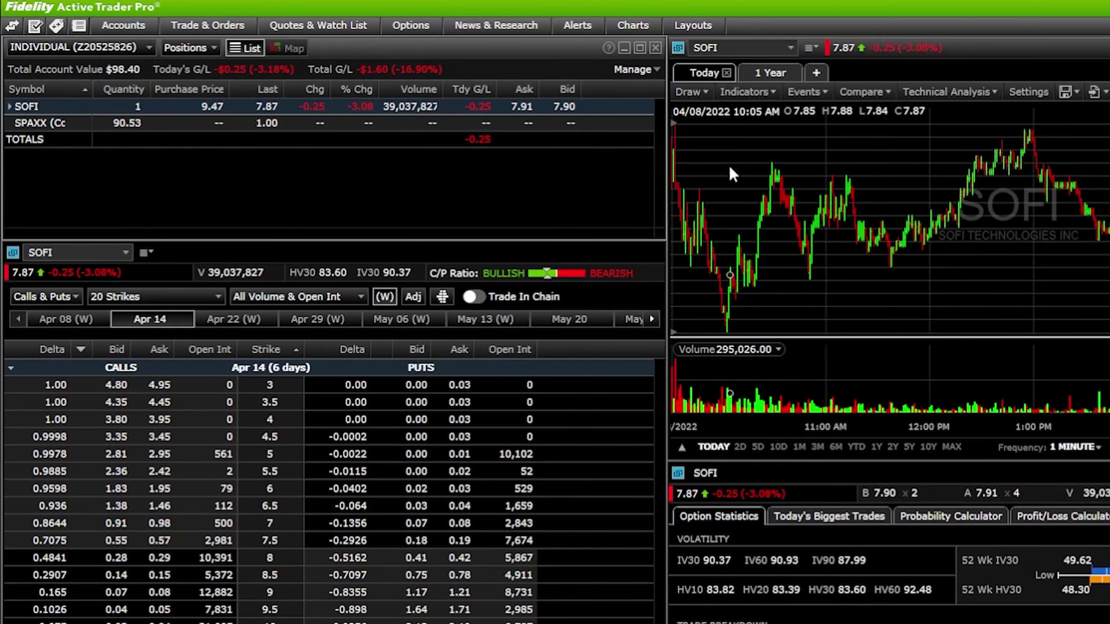
Open a new conditional trade ticket, move it clear, and set its trade type to One Triggers an OCO (OTOCO).
left_click(212, 31)
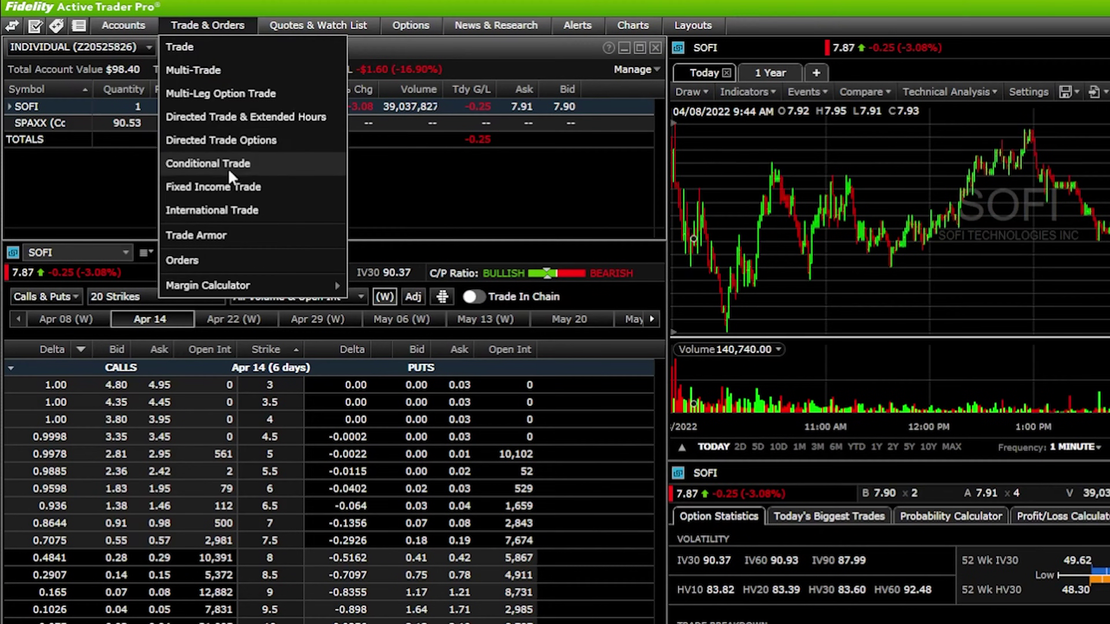
left_click(229, 167)
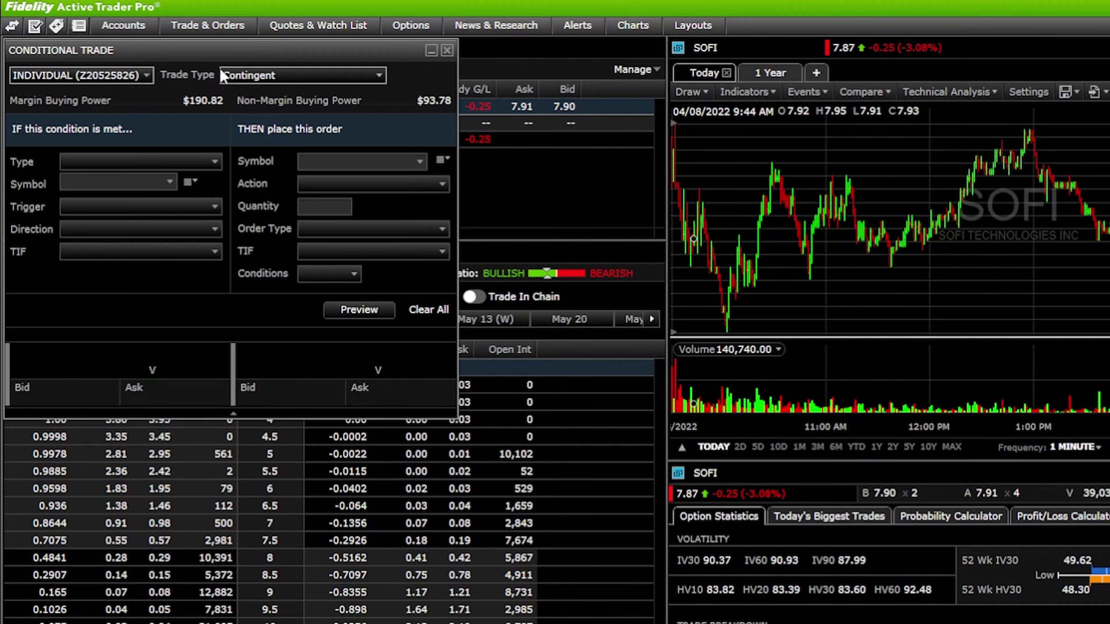
left_click_drag(211, 60, 514, 205)
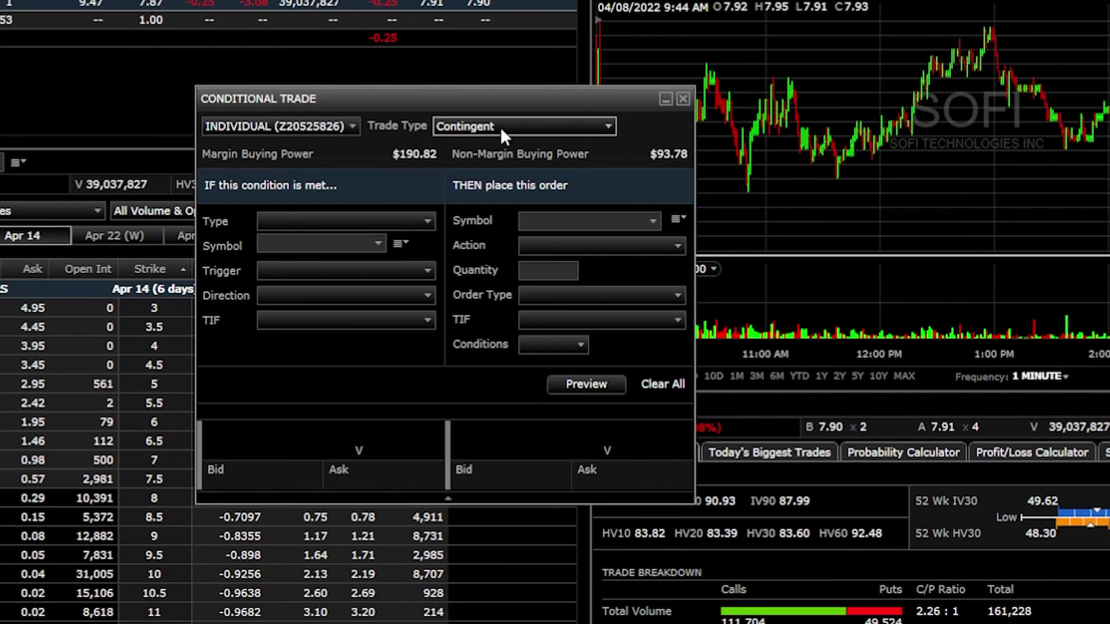
left_click(520, 130)
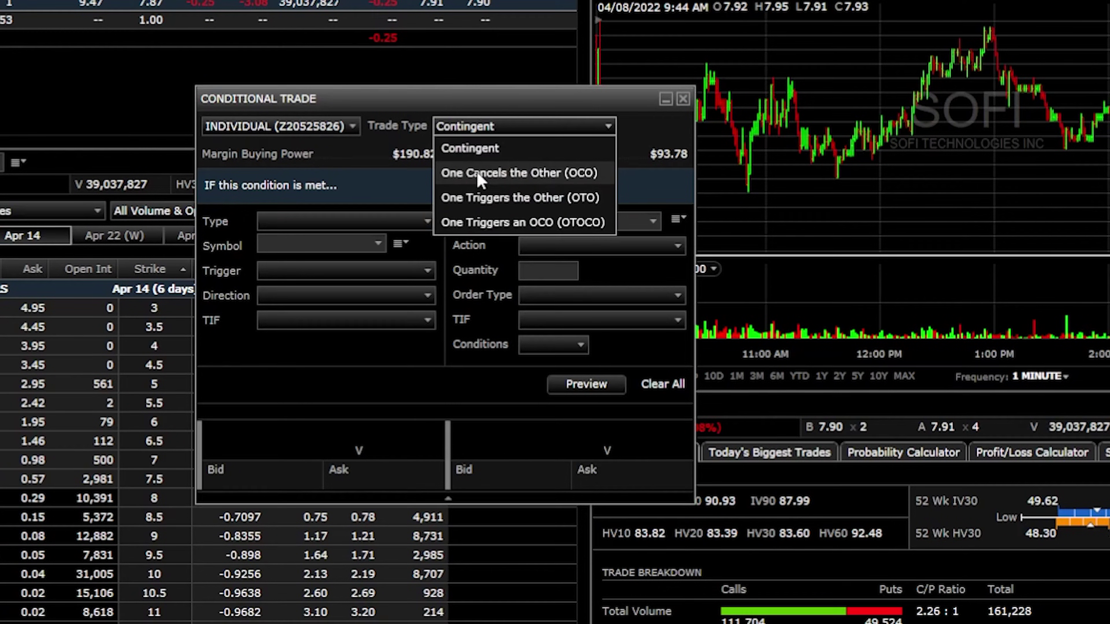
left_click(483, 227)
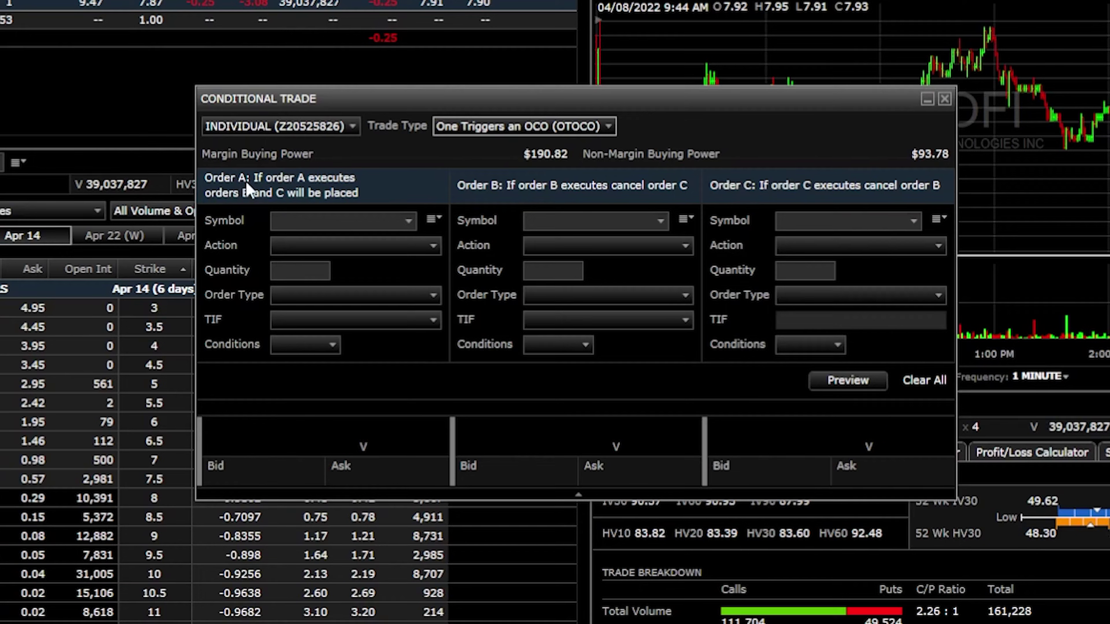
Set Order A to buy 5 shares of PYPL.
left_click(313, 218)
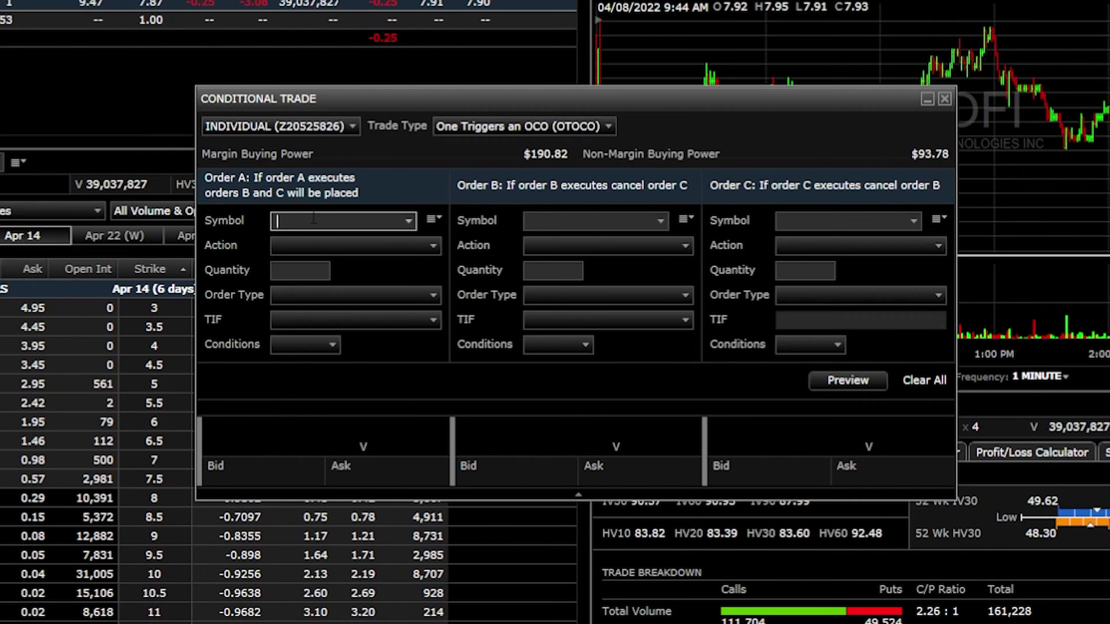
type("PYPL")
key("Return")
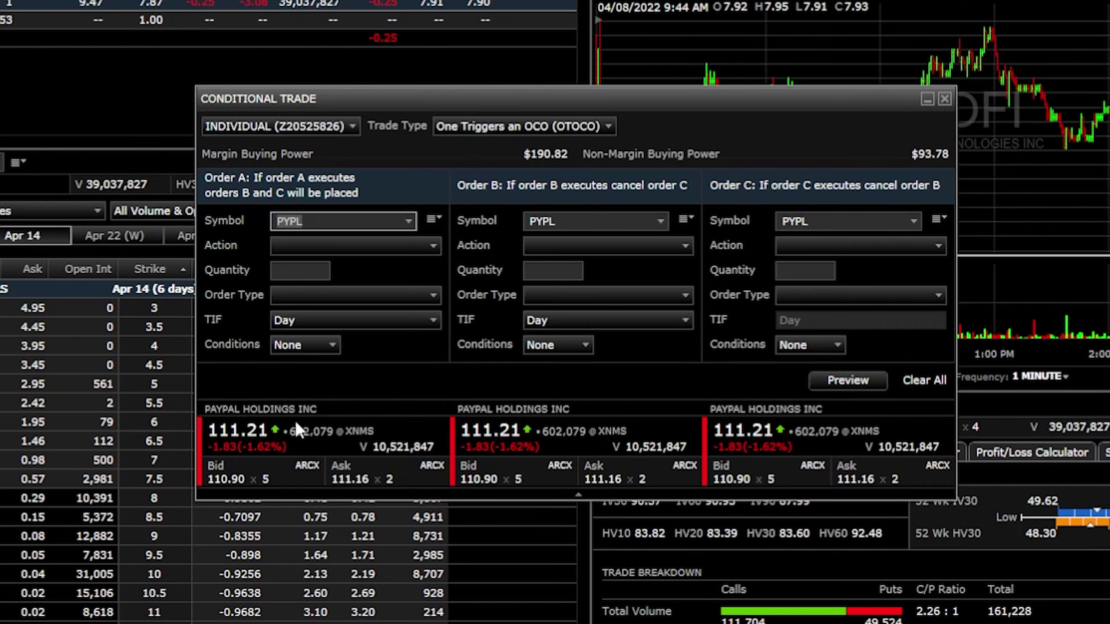
left_click(324, 243)
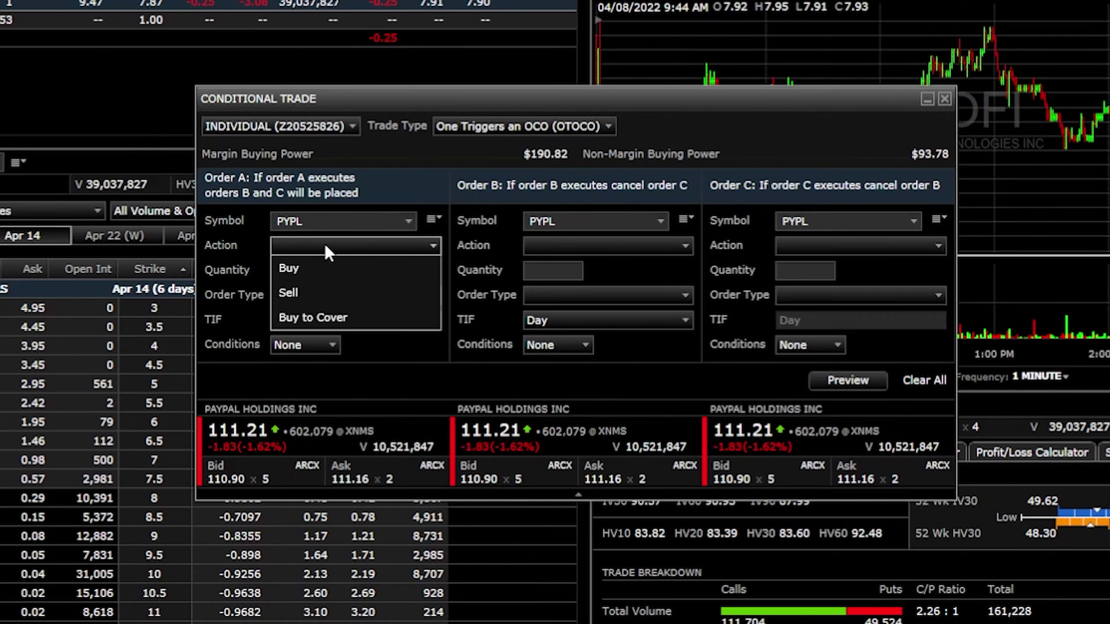
left_click(305, 271)
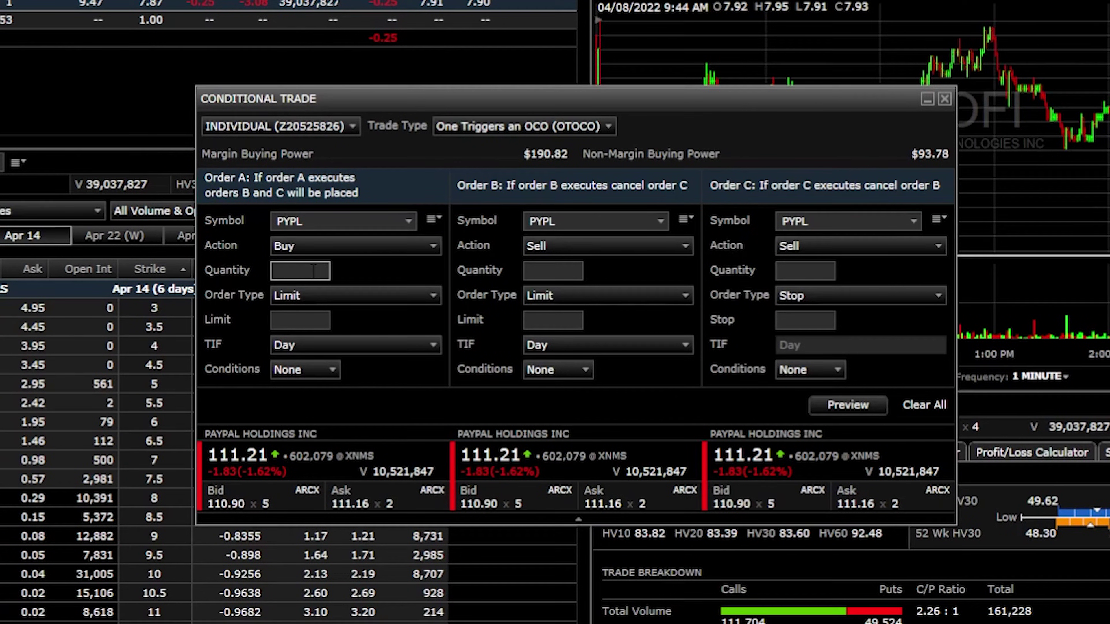
type("5")
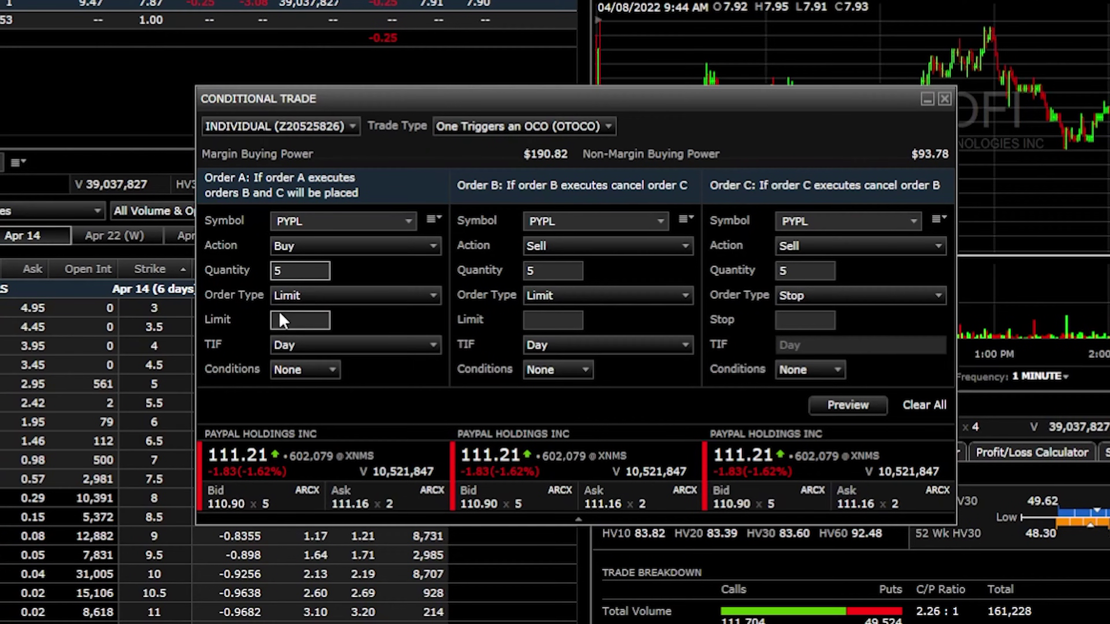
Give Order A a limit price of 105 and a time in force of Good 'til Canceled.
left_click(282, 322)
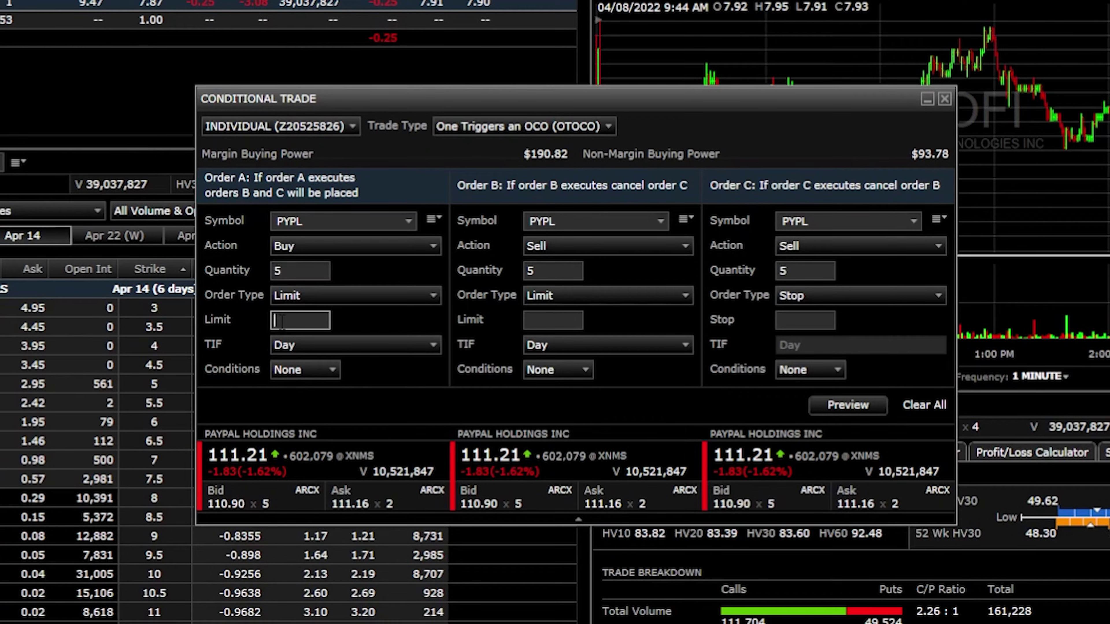
type("105")
key("Tab")
key("Down")
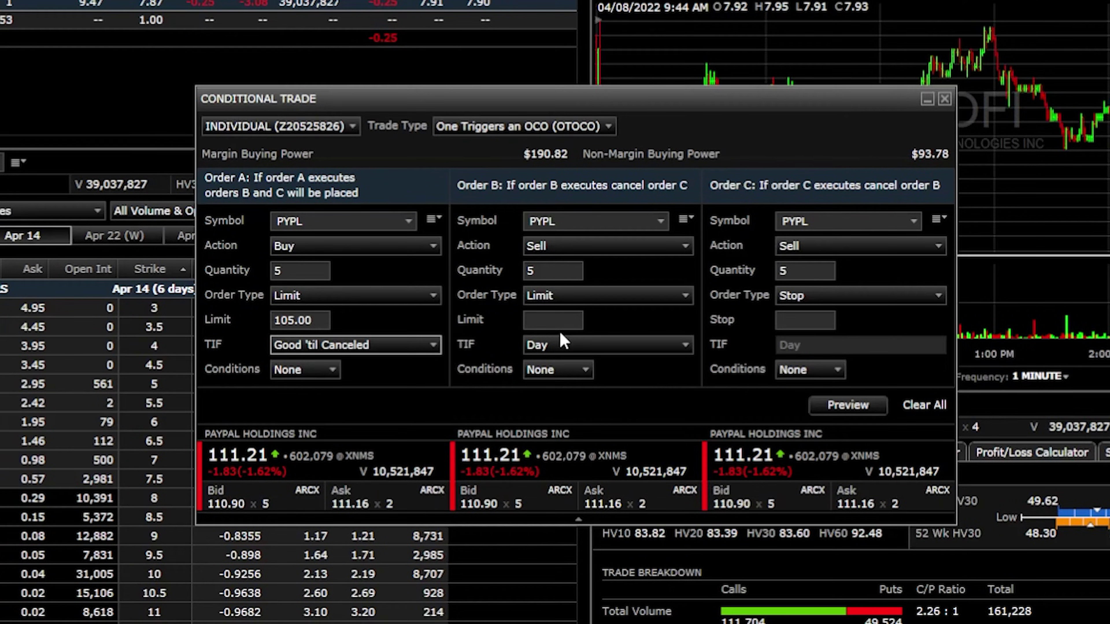
Give Order B a limit price of 120 and a time in force of Good 'til Canceled.
left_click(547, 322)
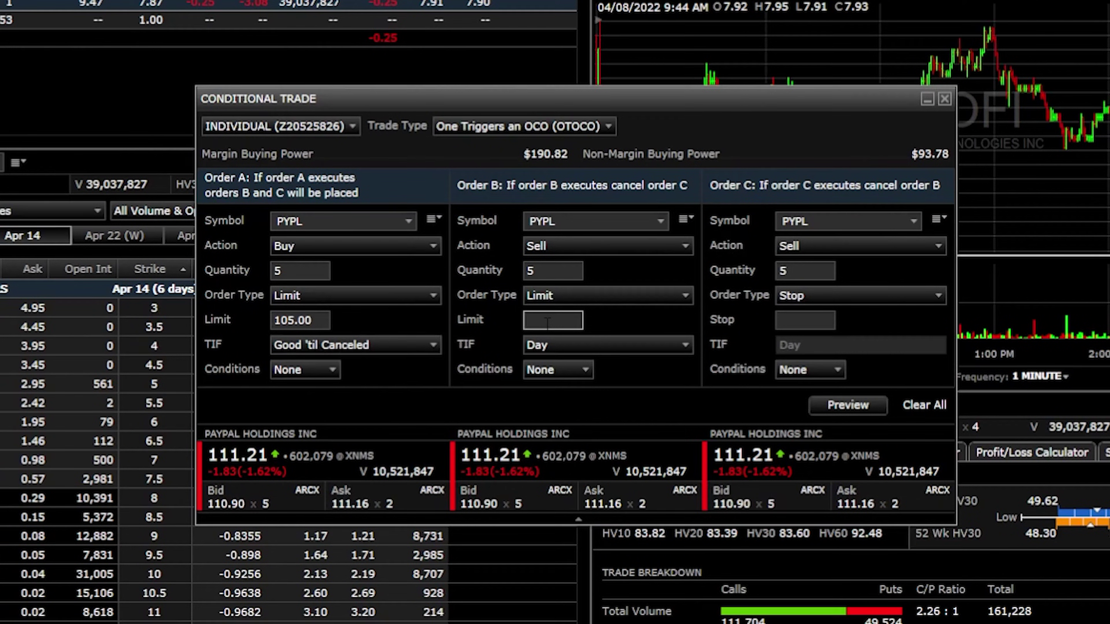
type("120")
left_click(647, 344)
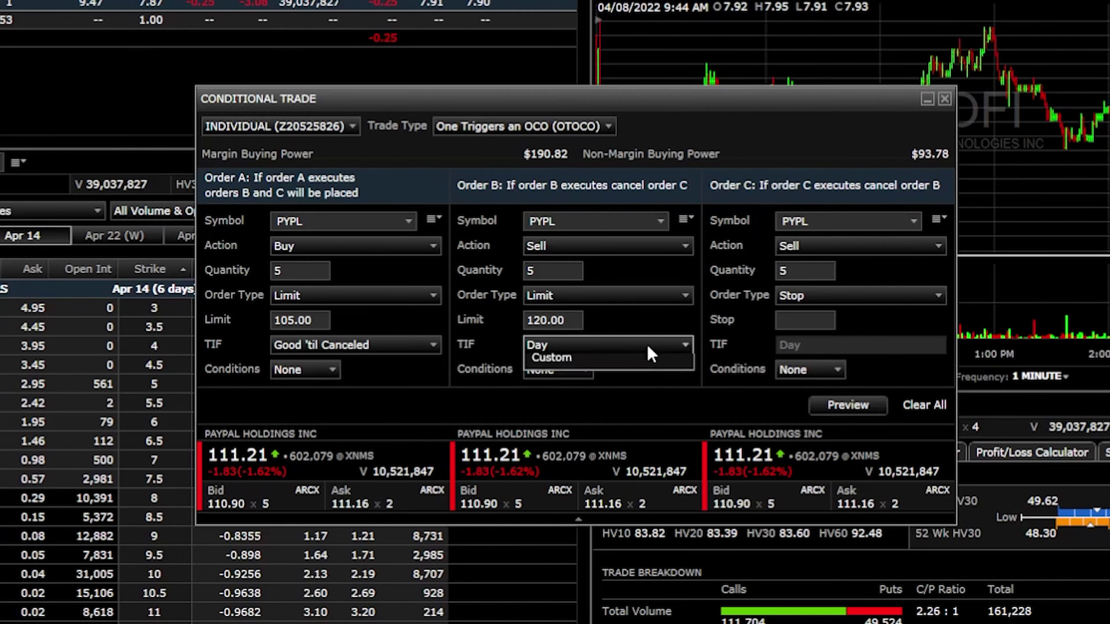
left_click(603, 395)
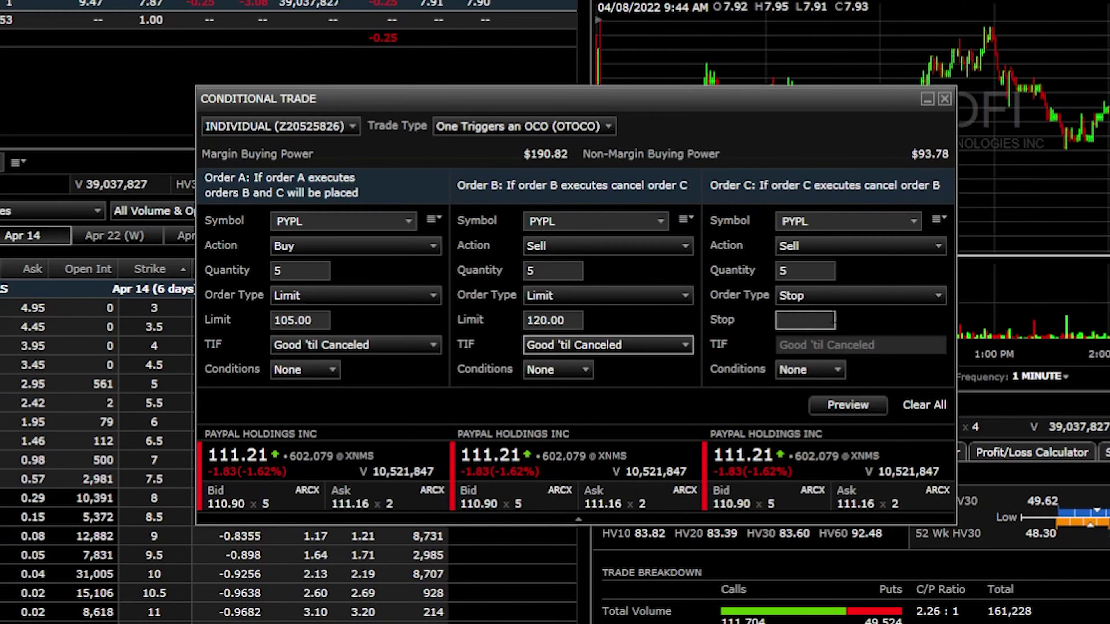
Make Order C a Trailing Stop % order with a trail amount of 10, based on last.
left_click(854, 297)
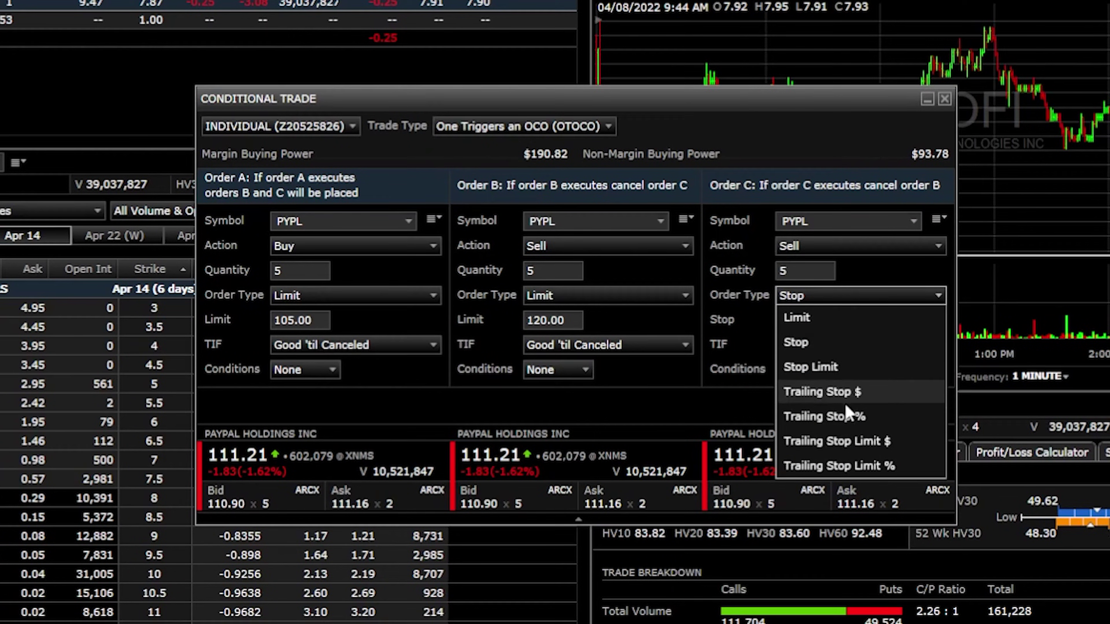
left_click(839, 419)
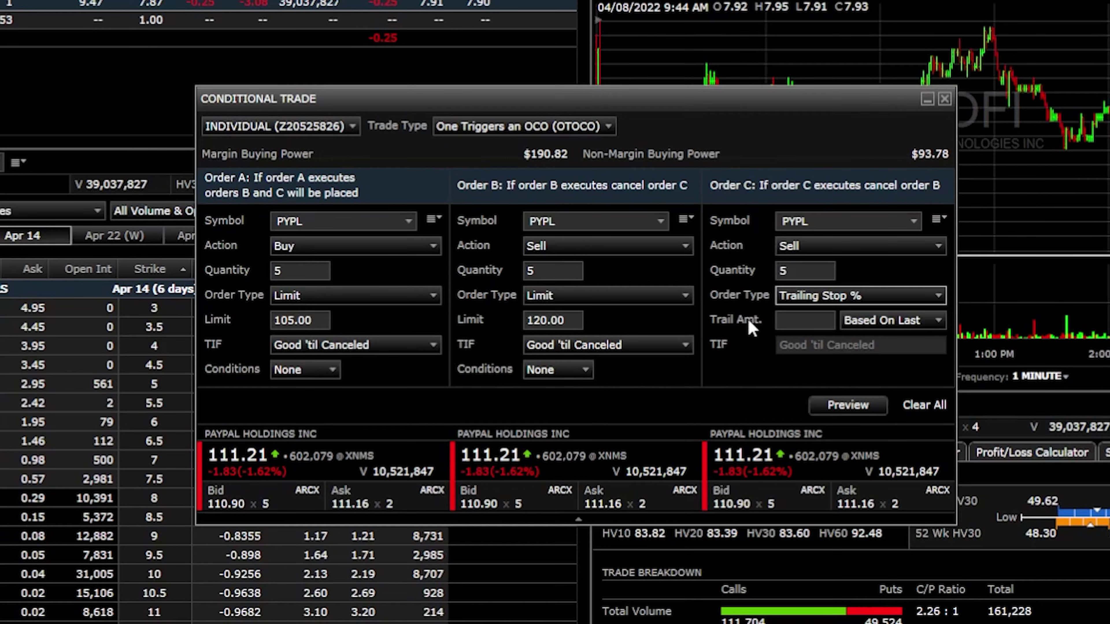
left_click(792, 319)
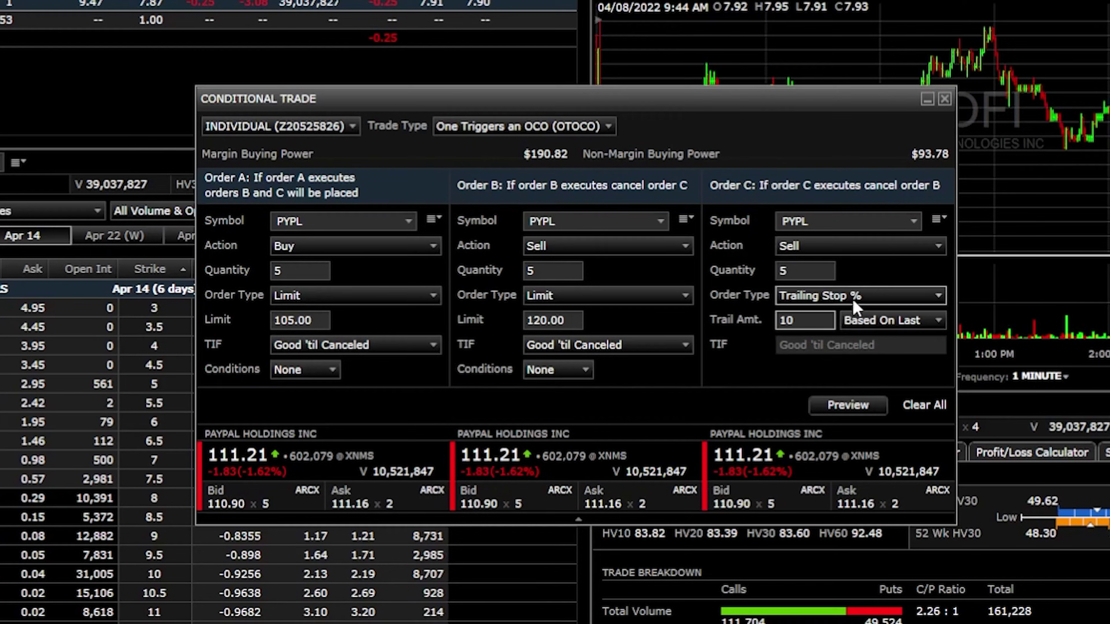
left_click(891, 324)
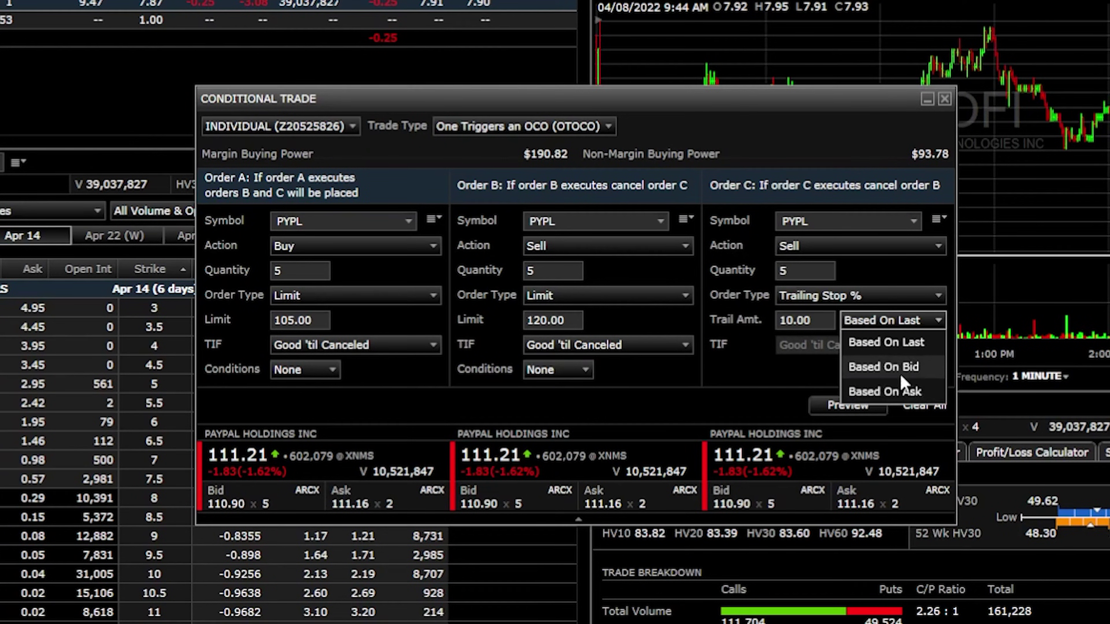
left_click(901, 343)
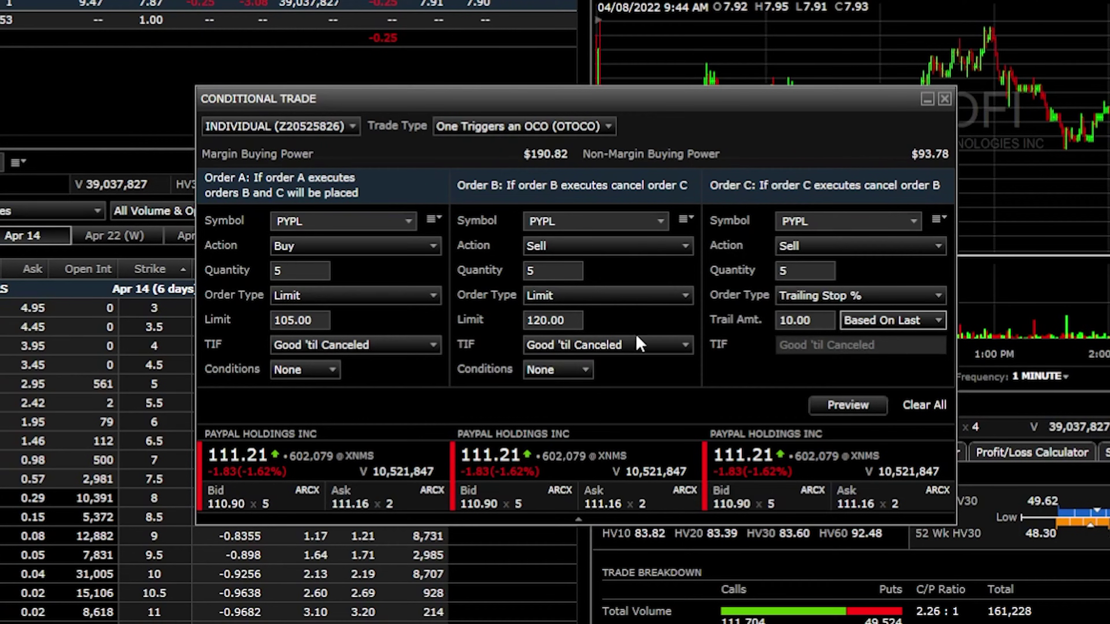
Preview the PYPL one-triggers-an-OCO order and close the ticket without placing it.
left_click(804, 320)
left_click(837, 412)
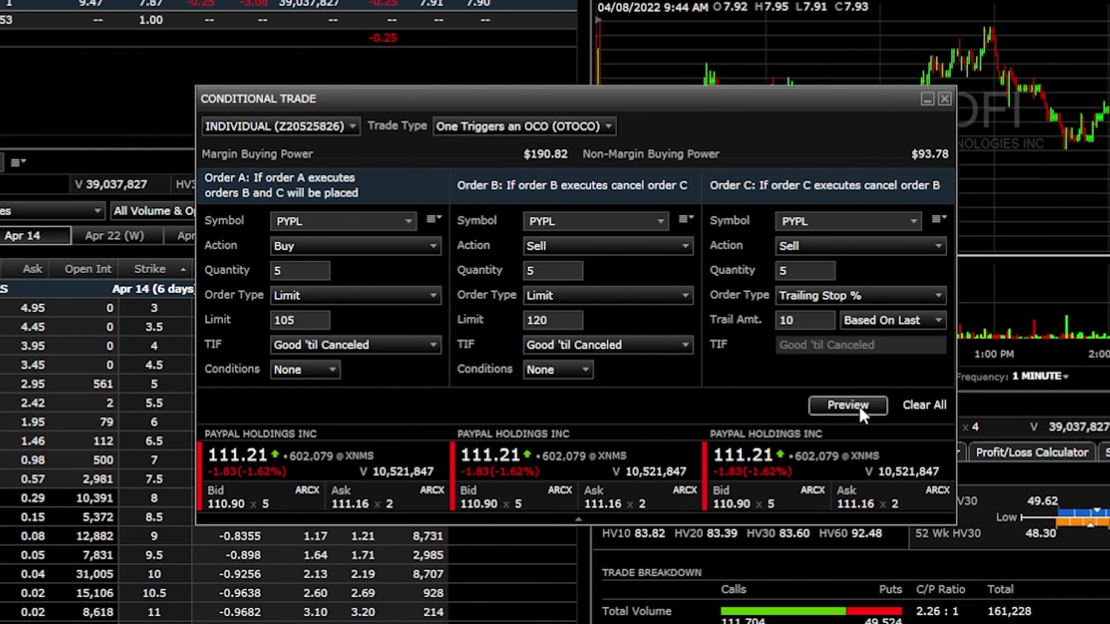
left_click(944, 99)
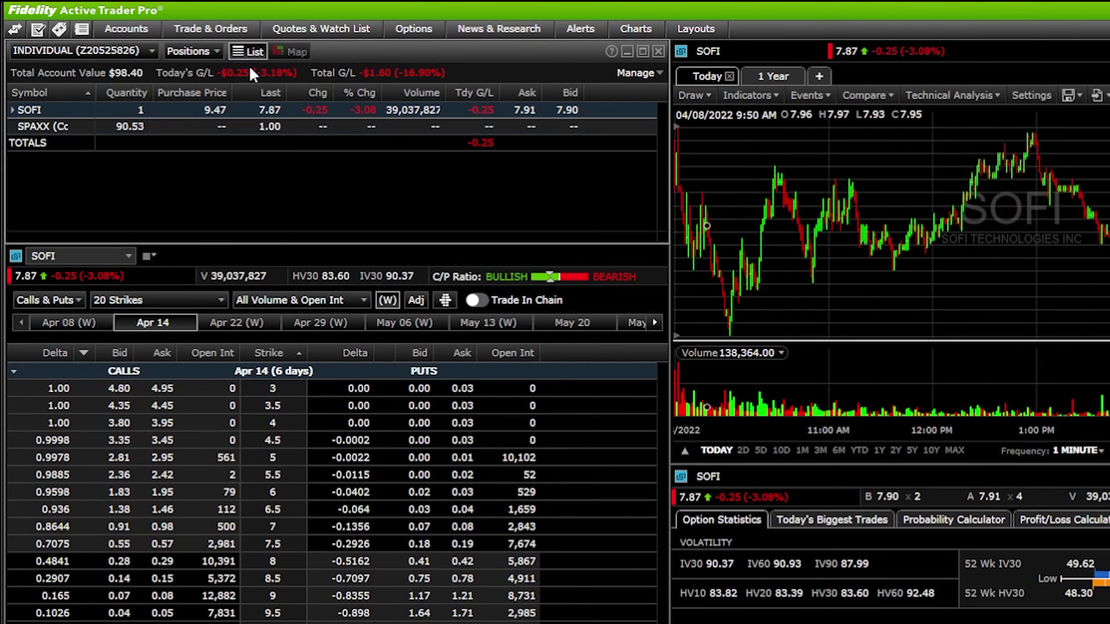
Open another conditional trade ticket, move it clear, and set its trade type to One Triggers the Other (OTO).
left_click(211, 30)
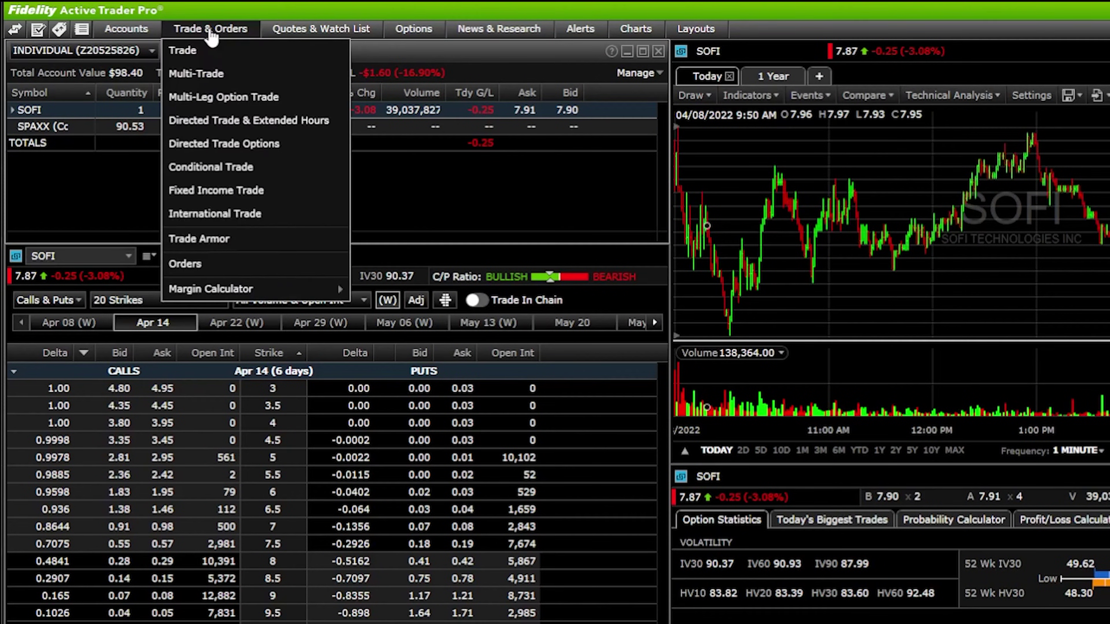
left_click(227, 167)
left_click_drag(201, 56, 570, 190)
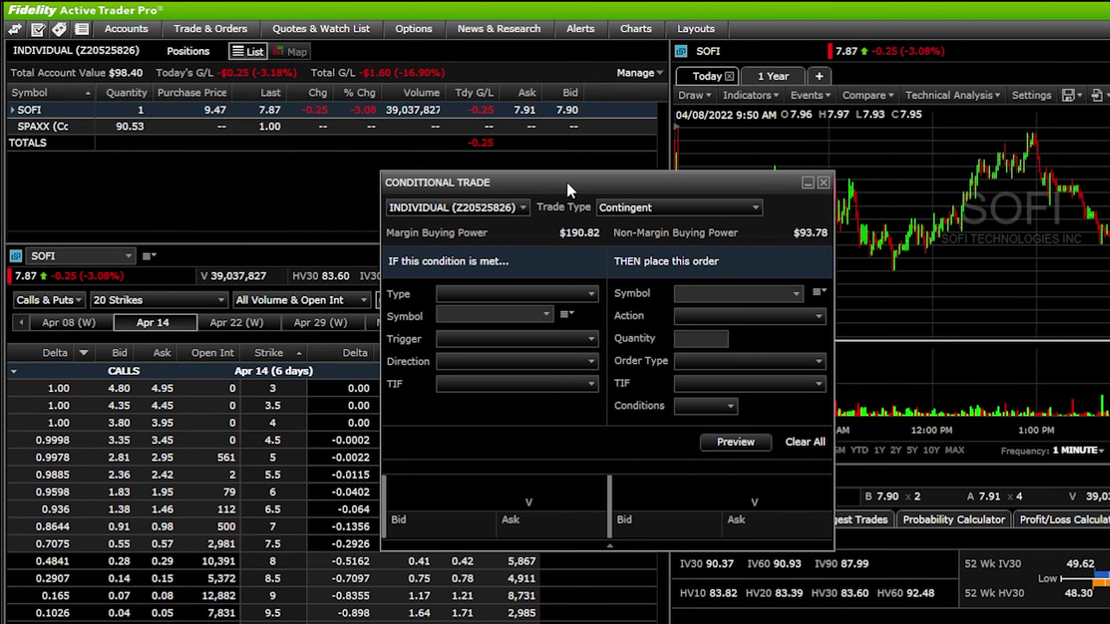
left_click(645, 209)
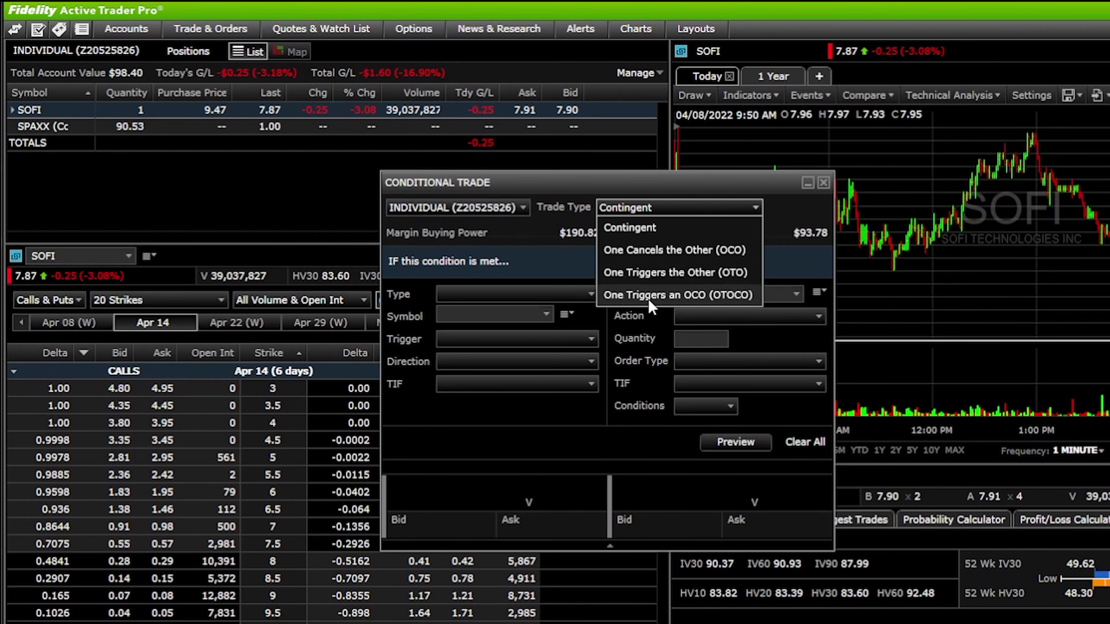
left_click(662, 295)
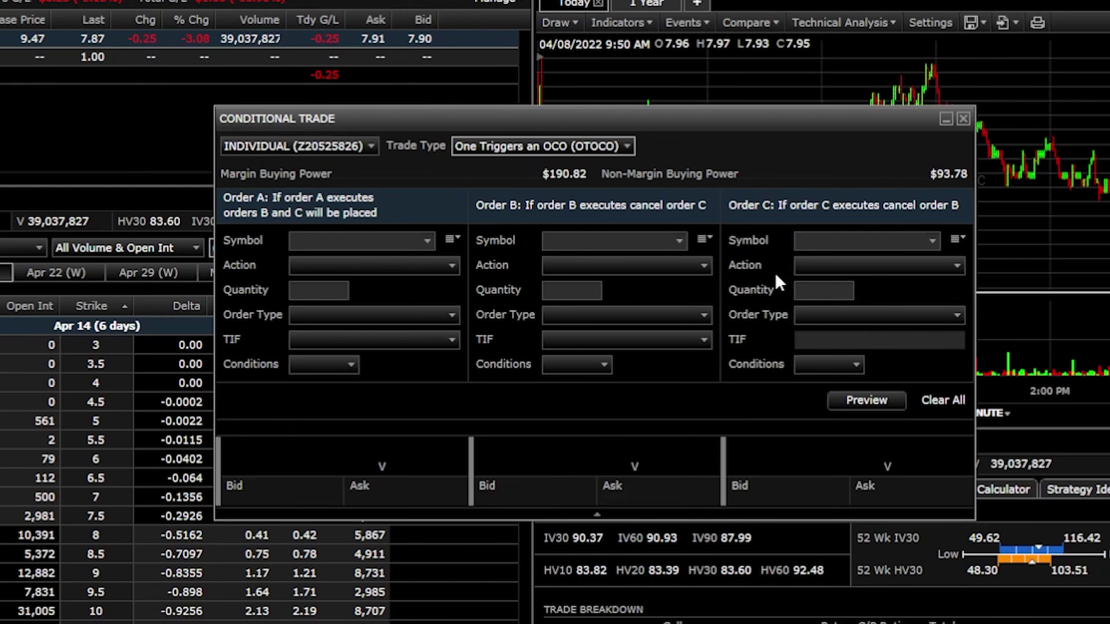
left_click(582, 145)
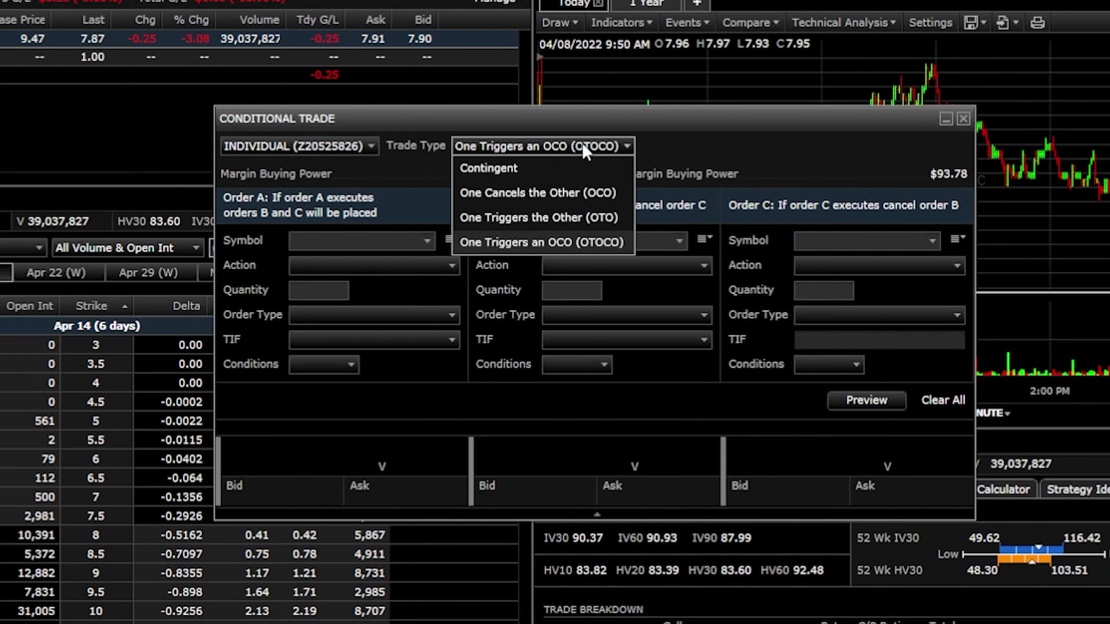
left_click(559, 219)
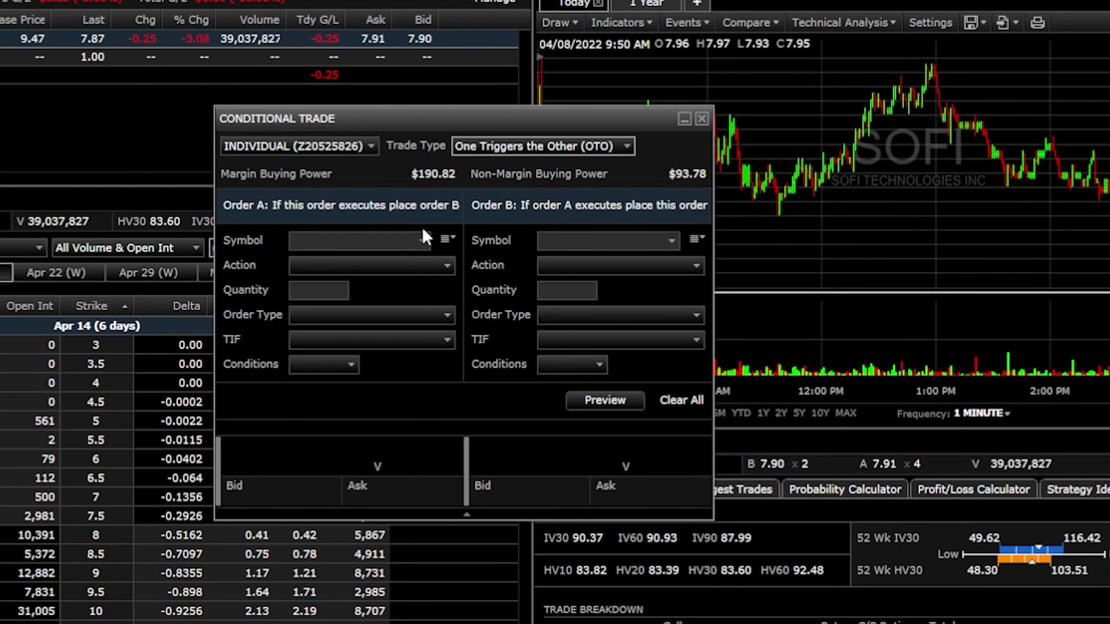
Set Order A to buy 5 shares of PYPL with a limit price of 105.
left_click(388, 240)
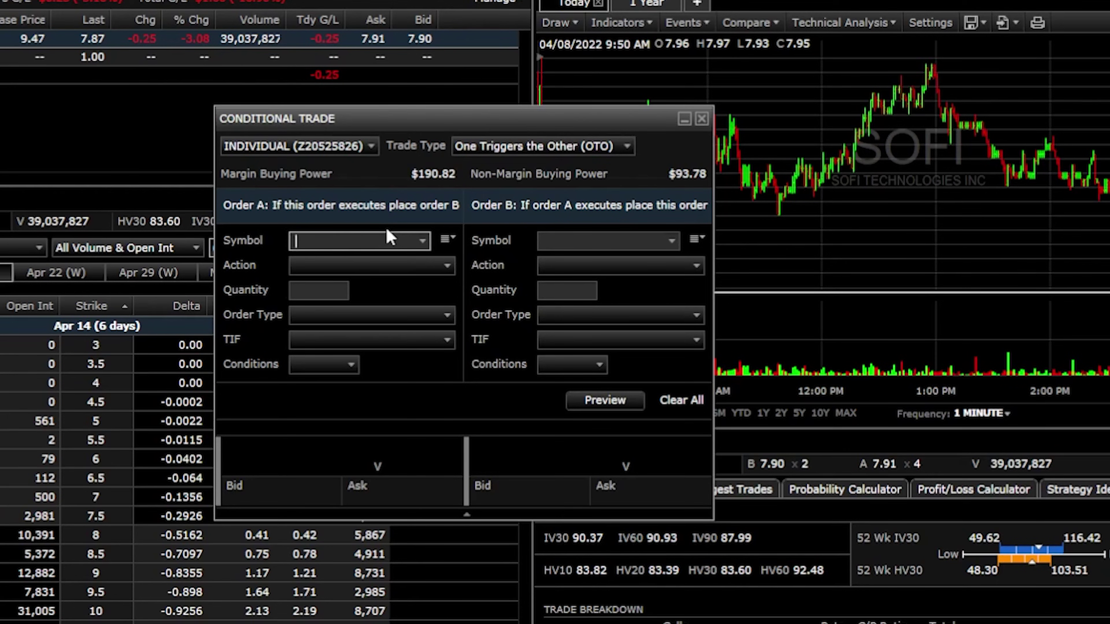
type("FYPL")
key("Return")
left_click(380, 265)
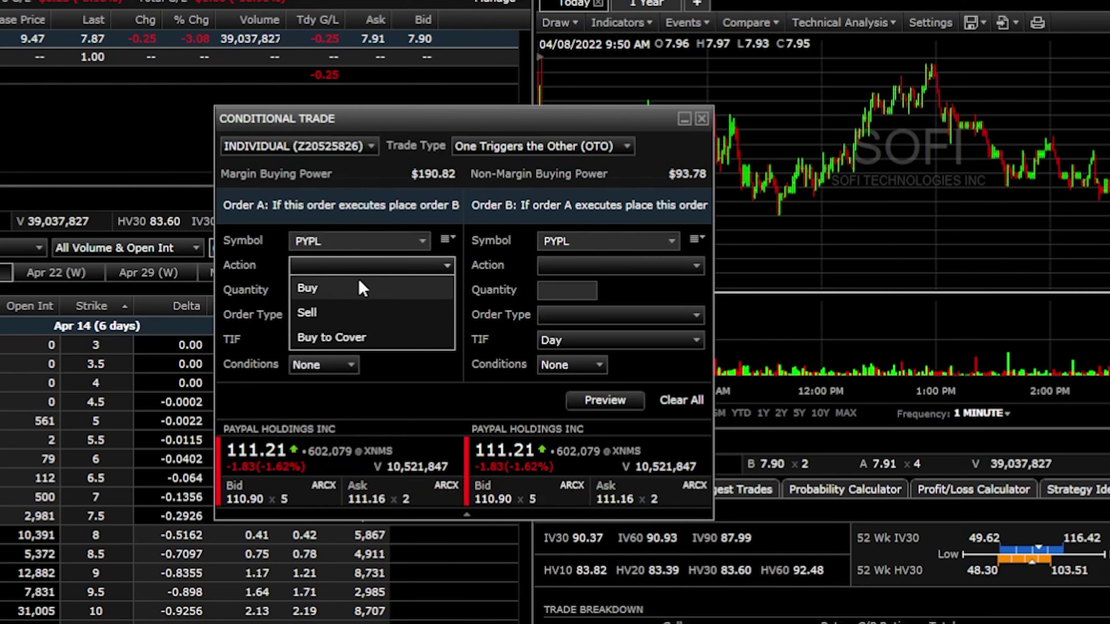
left_click(349, 288)
left_click(342, 289)
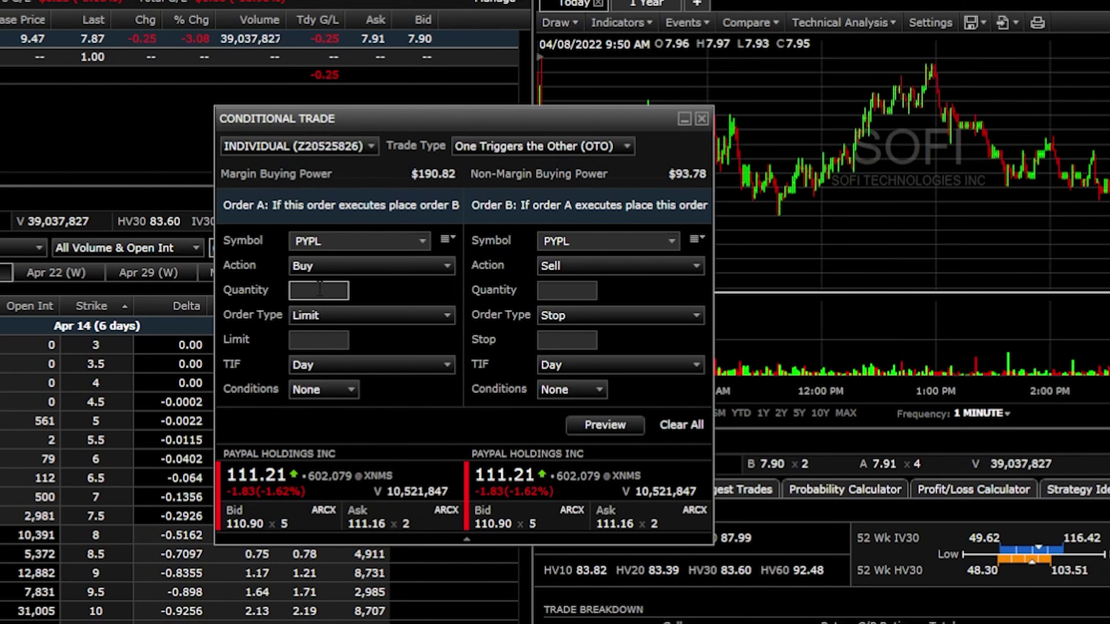
type("5")
left_click(322, 338)
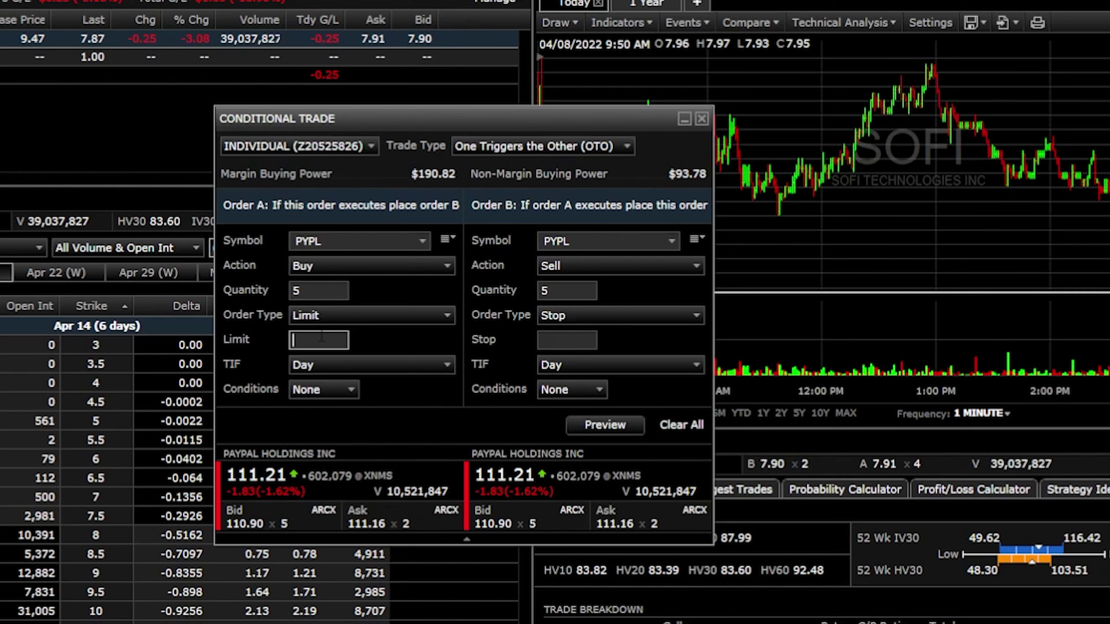
type("105")
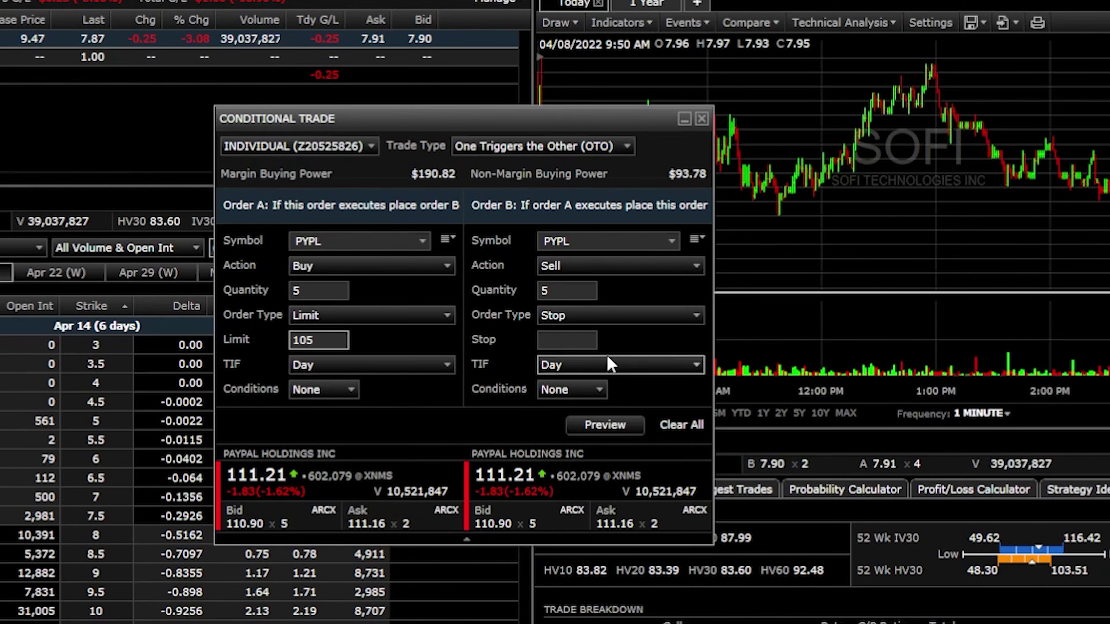
Make Order B a Trailing Stop % order with a trail amount of 10.
left_click(604, 316)
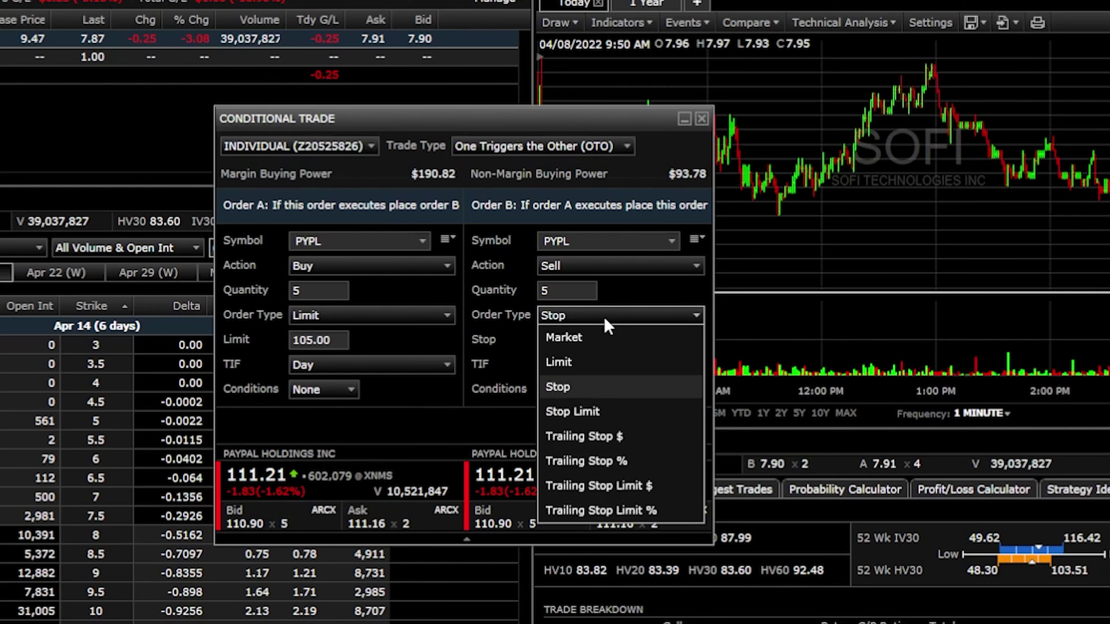
left_click(618, 461)
left_click(572, 341)
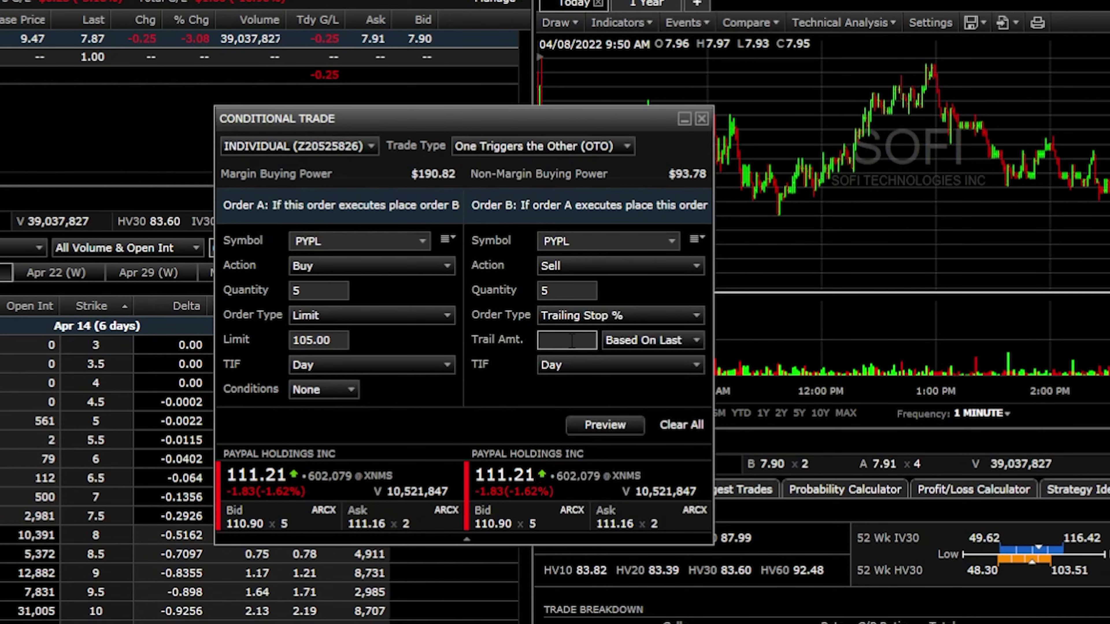
type("10")
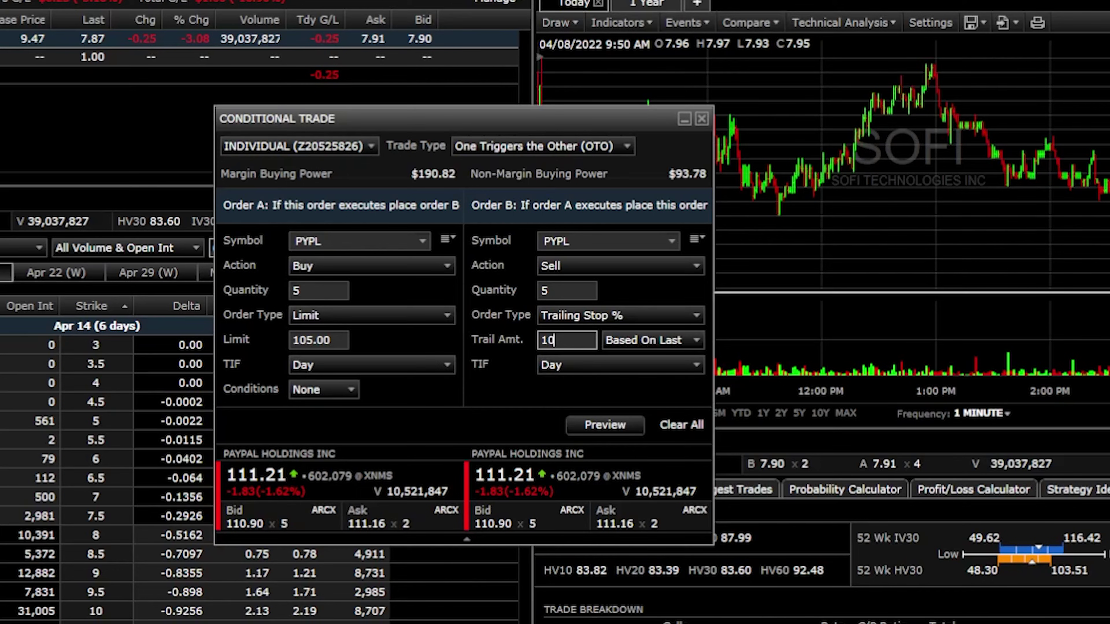